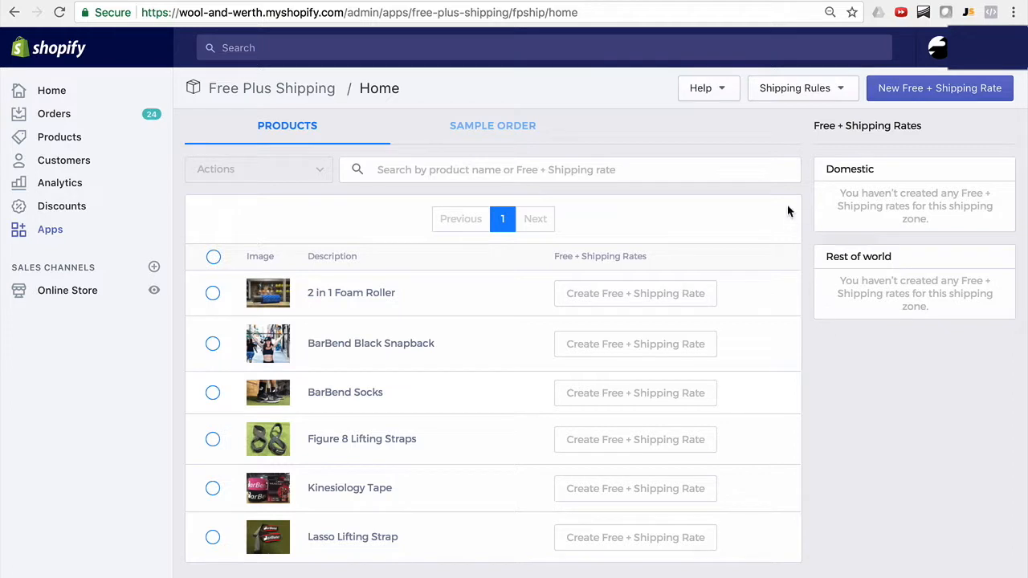
left_click(718, 90)
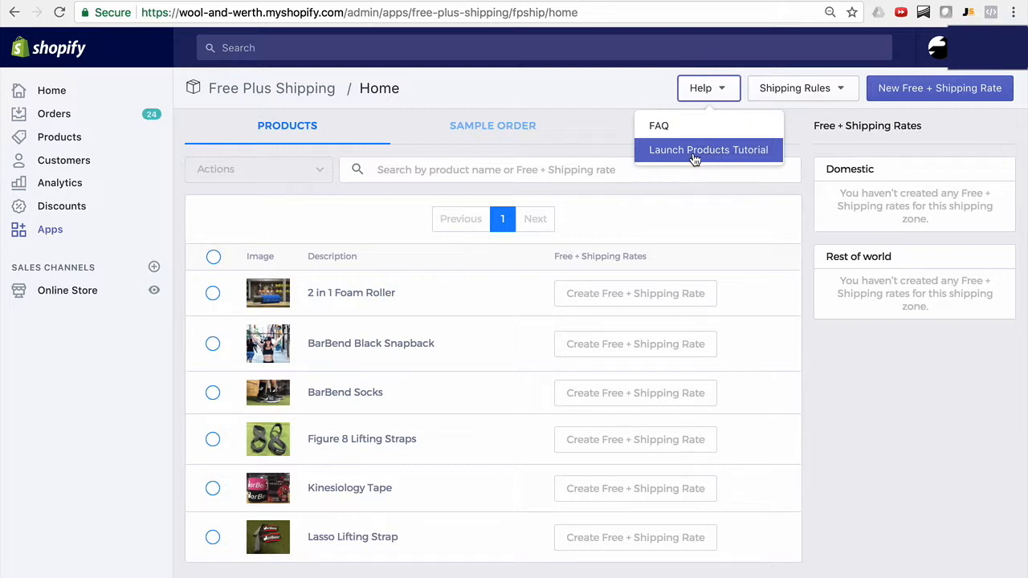
left_click(808, 365)
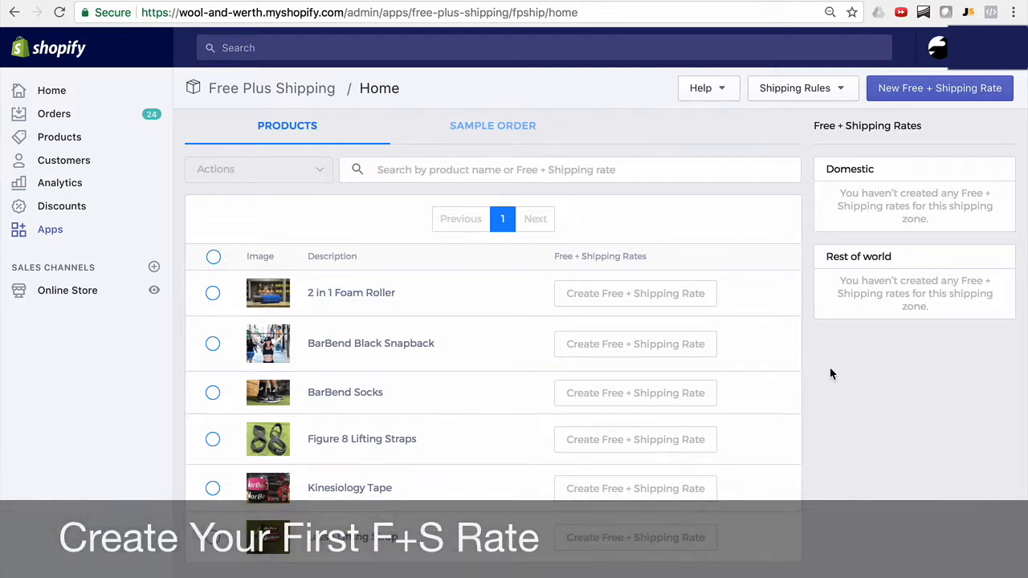
Start a new Free + Shipping rate for BarBend Socks in the Domestic zone, named "Free Plus Shipping - Insured".
left_click(635, 396)
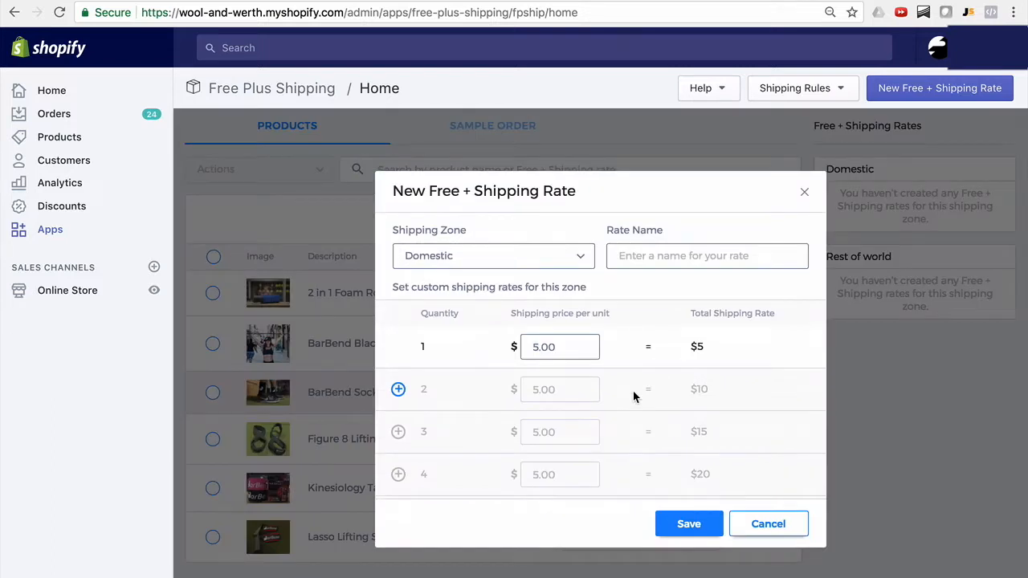
left_click(572, 265)
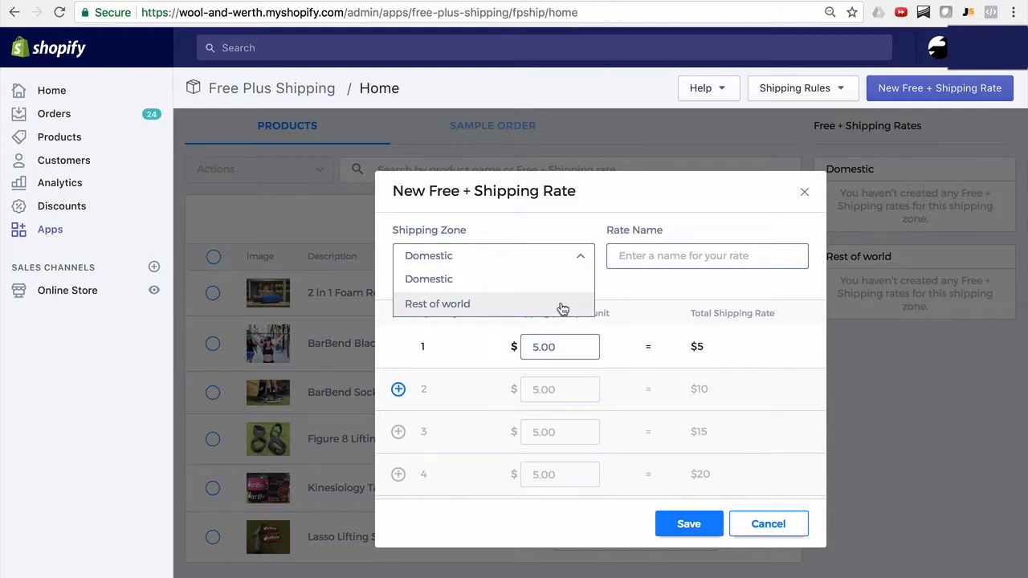
left_click(626, 262)
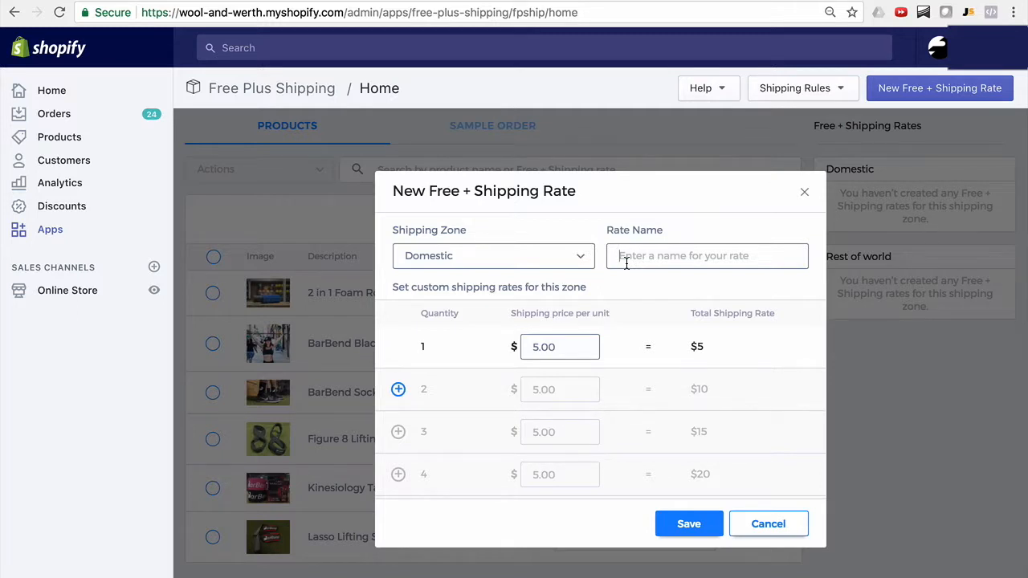
type("Free Plus")
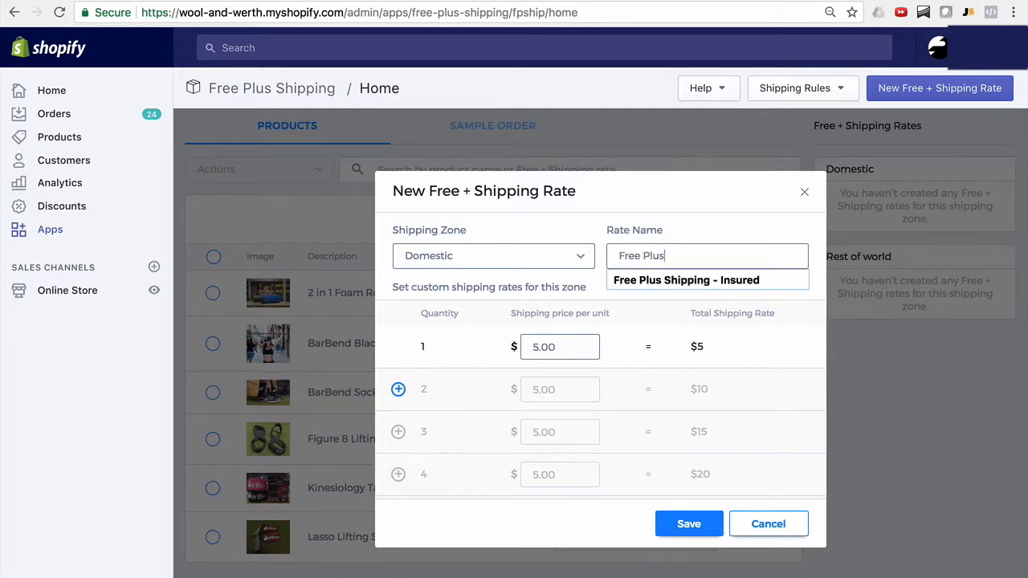
left_click(646, 280)
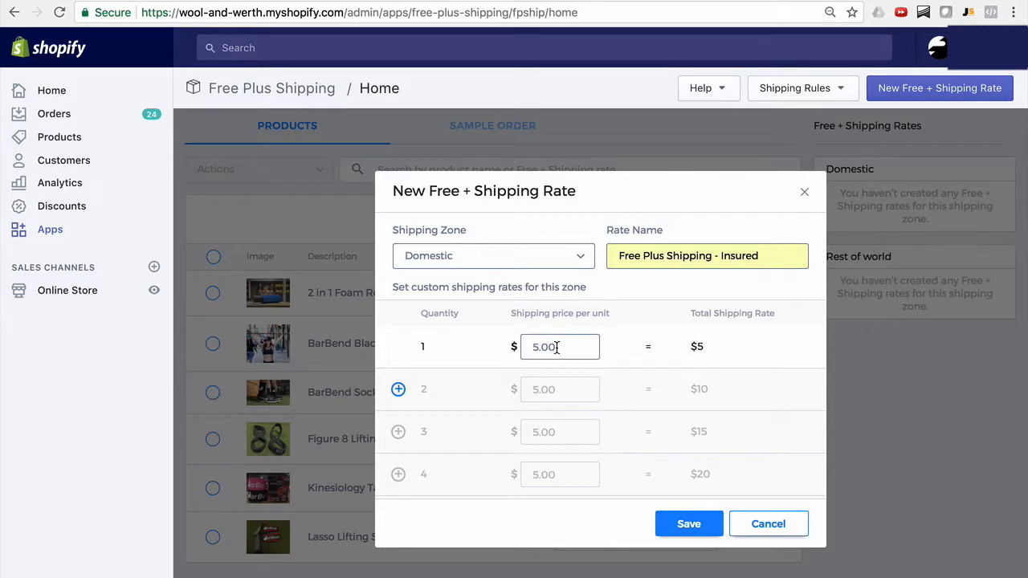
Enable the quantity 2 tier and set its shipping price per unit to $4.50.
left_click(399, 390)
left_click_drag(562, 390, 498, 388)
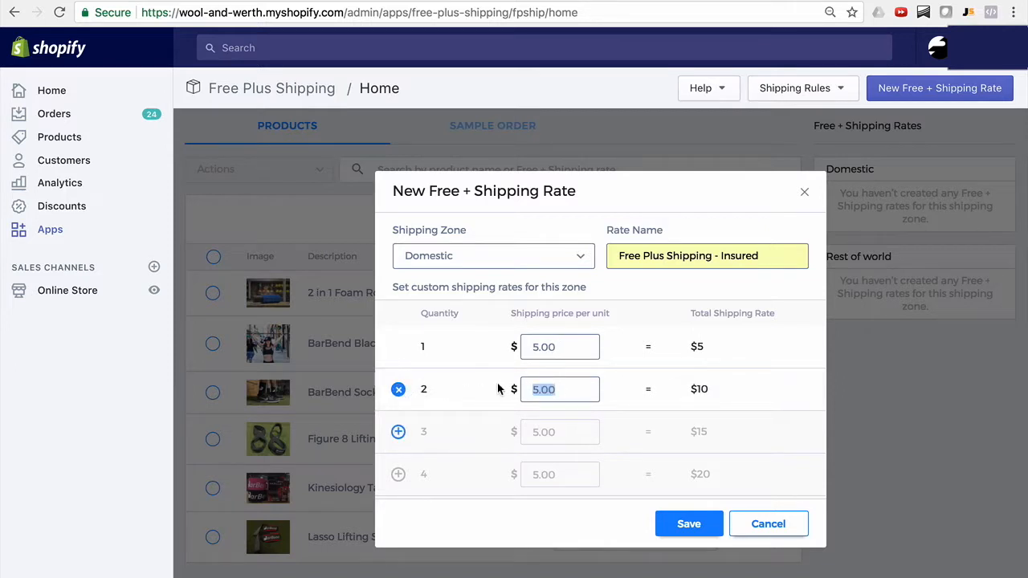
type("4.50")
left_click(665, 385)
Enable the quantity 3 tier and set its shipping price per unit to $4.00.
left_click(398, 433)
left_click(398, 433)
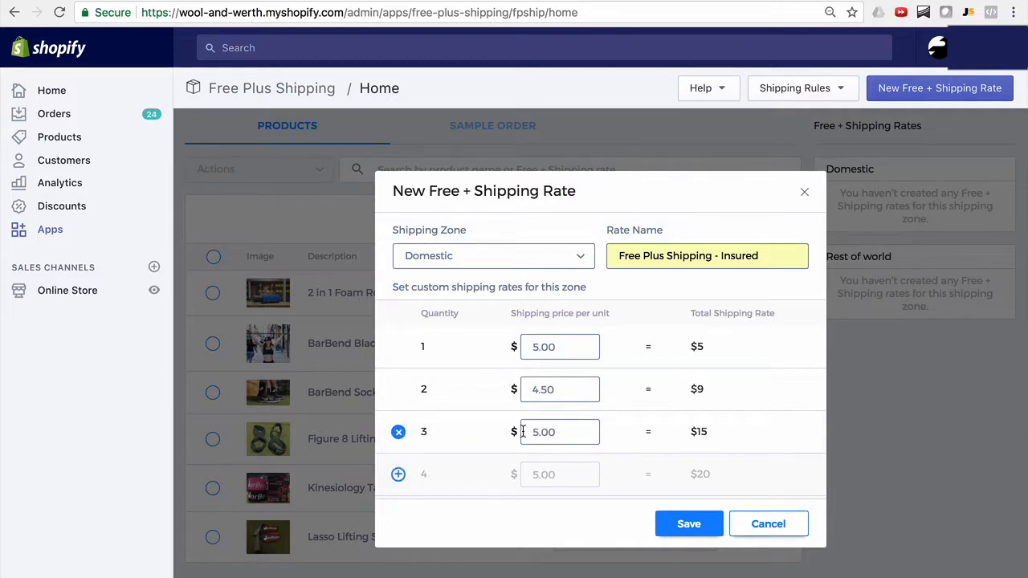
left_click_drag(567, 431, 513, 434)
type("0.0400")
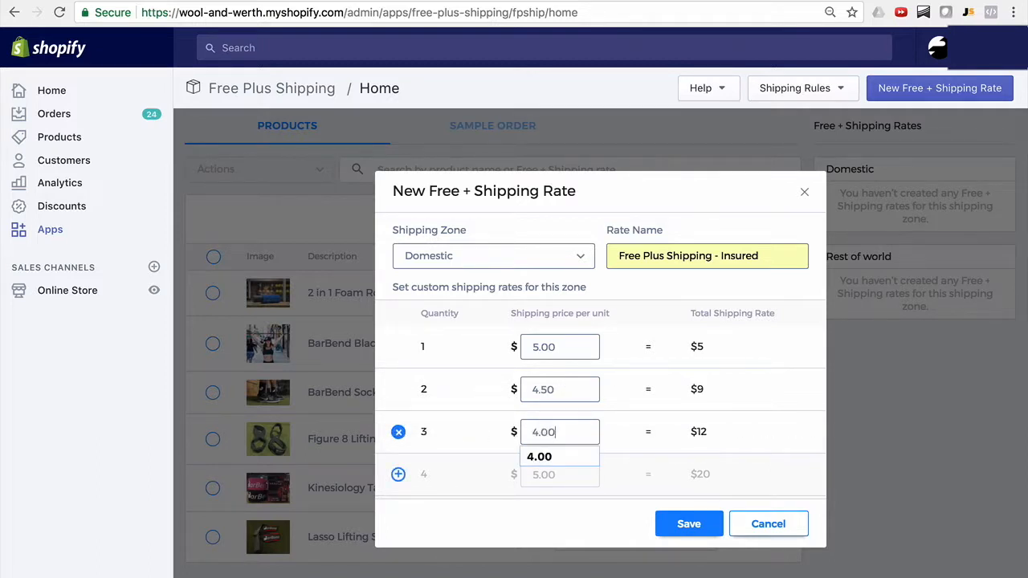
left_click(753, 429)
Review the quantity tiers of the new Domestic rate and save it.
scroll(685, 400, "down", 2)
scroll(685, 400, "up", 2)
scroll(685, 399, "down", 1)
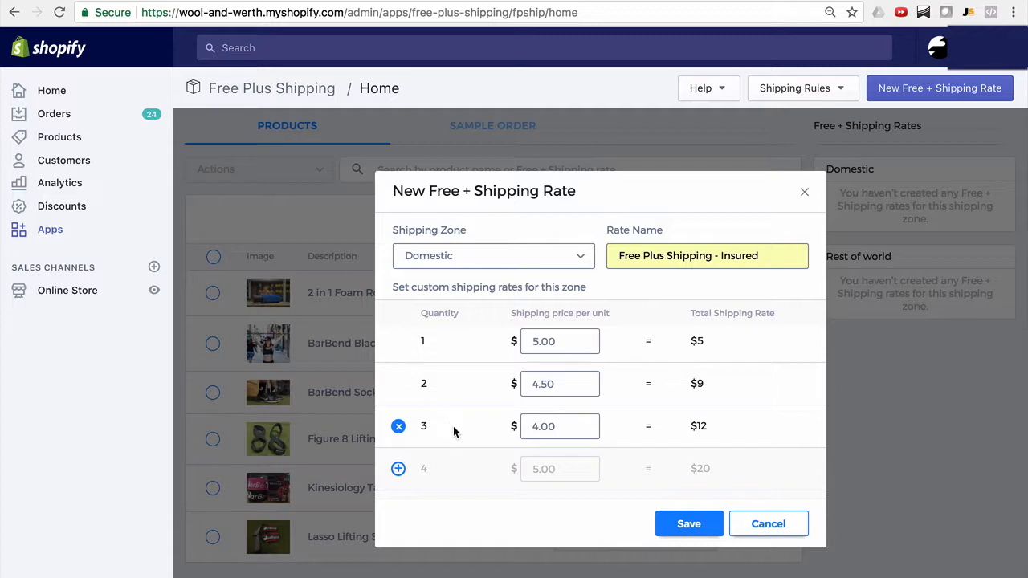
scroll(454, 430, "down", 1)
scroll(452, 442, "down", 1)
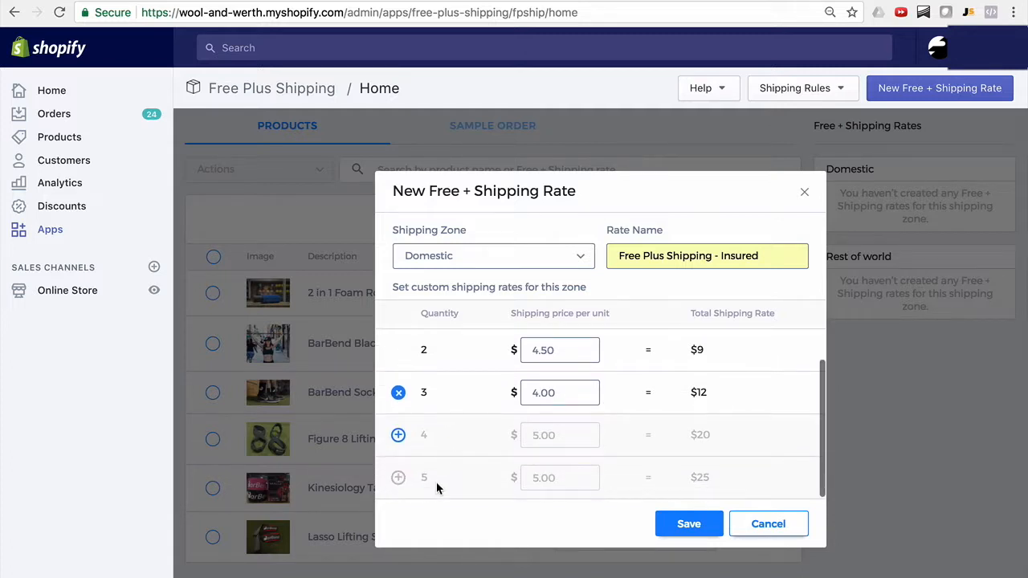
scroll(436, 482, "up", 1)
scroll(432, 478, "up", 1)
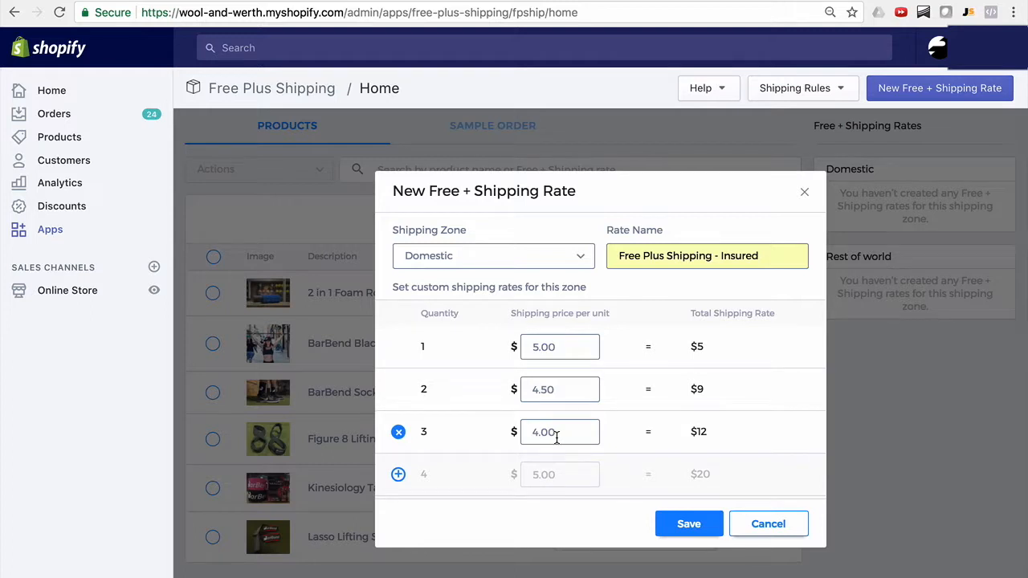
scroll(557, 438, "down", 1)
scroll(458, 474, "down", 1)
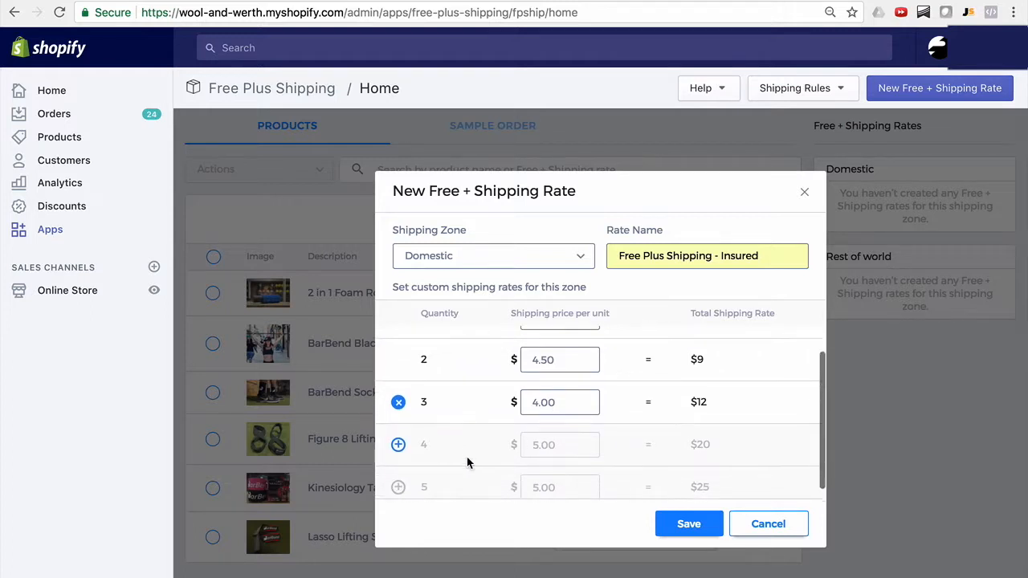
scroll(707, 402, "up", 1)
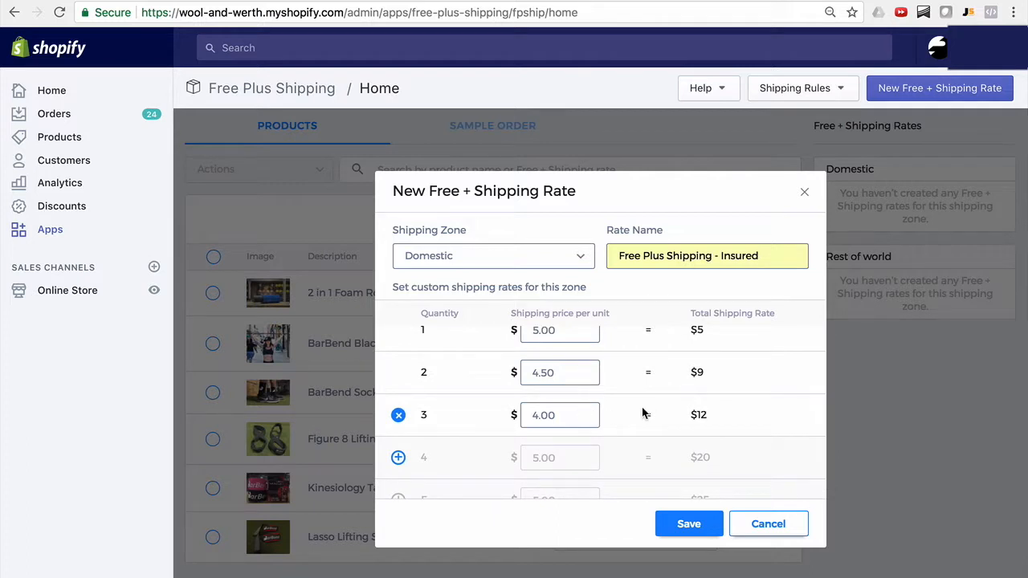
scroll(642, 413, "down", 1)
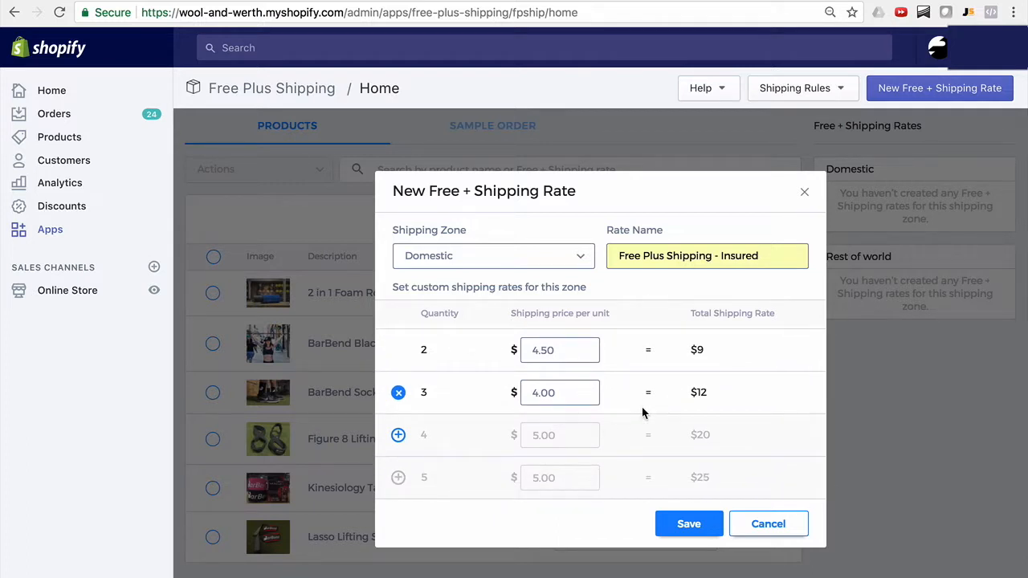
left_click(682, 528)
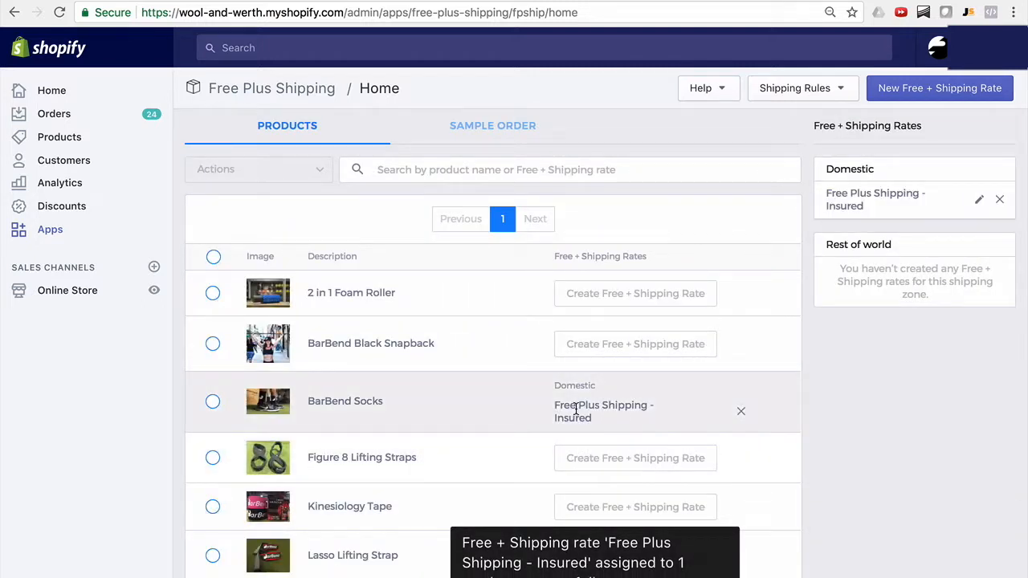
left_click(213, 293)
left_click(213, 344)
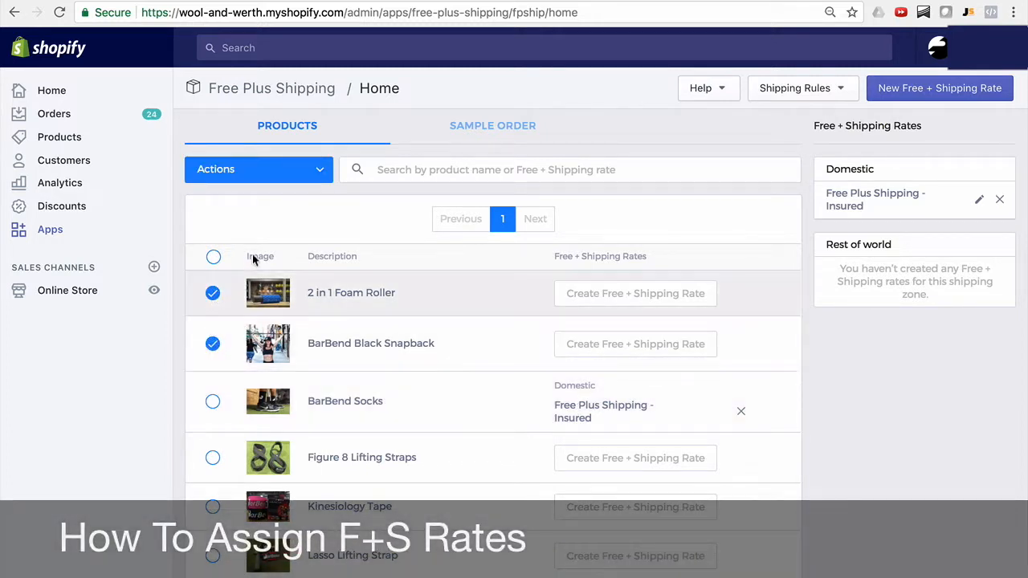
left_click(316, 173)
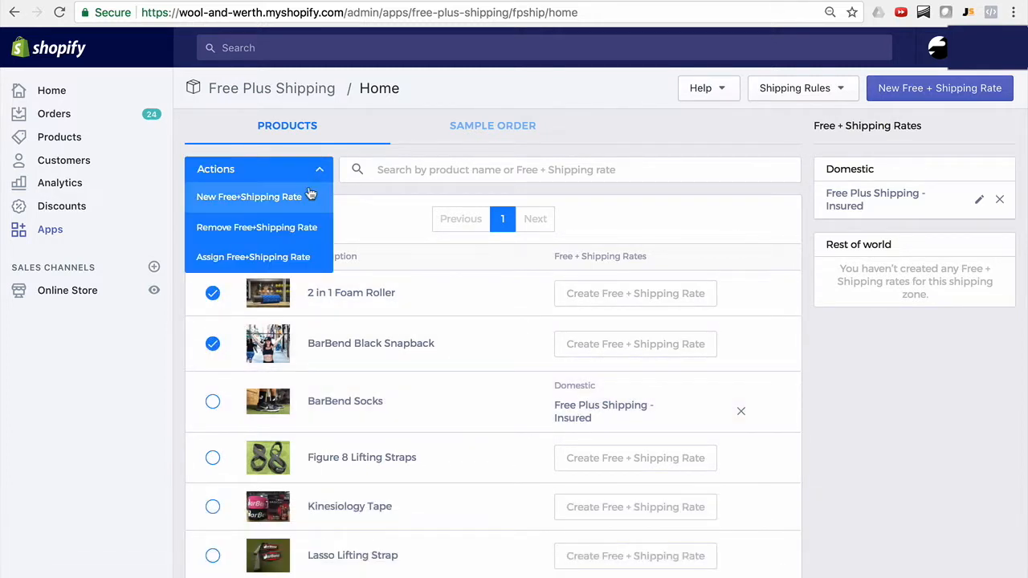
mouse_move(289, 257)
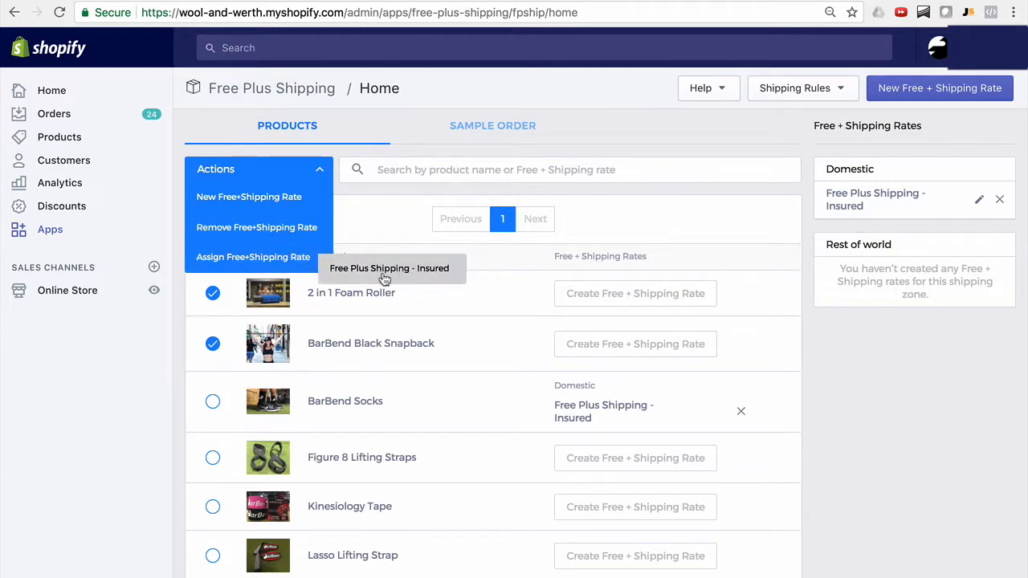
left_click(894, 367)
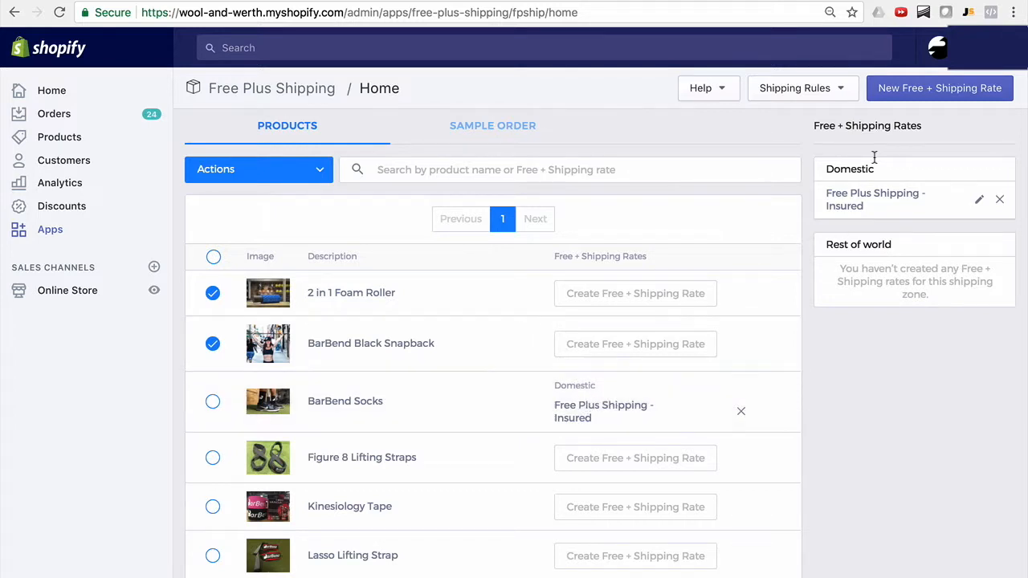
Create and save a Free + Shipping rate for the Rest of world zone, named "Free Plus Shipping - Insured".
left_click(903, 99)
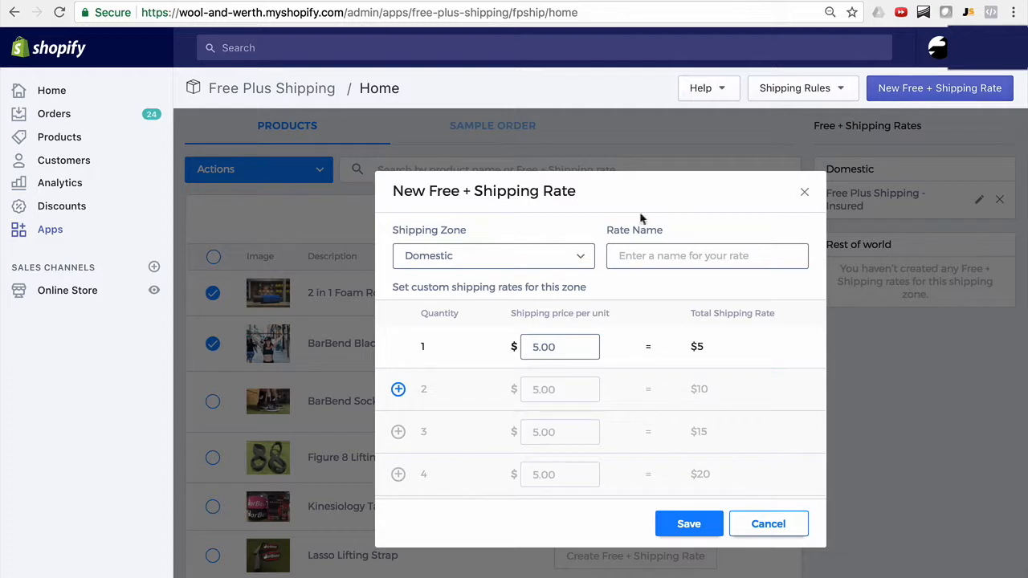
left_click(567, 257)
left_click(528, 304)
left_click(652, 257)
type("F")
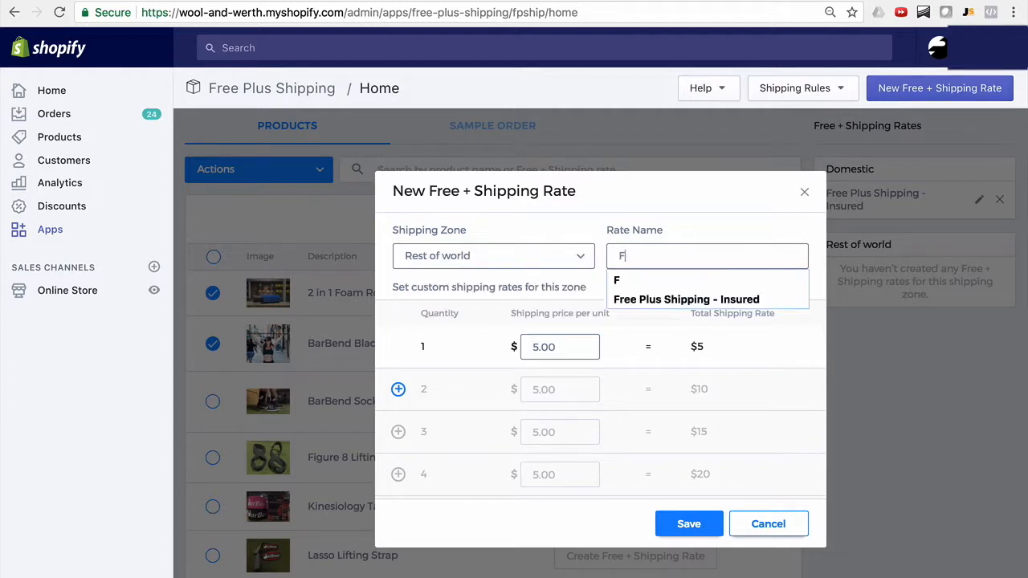
type("ree Plus")
left_click(666, 279)
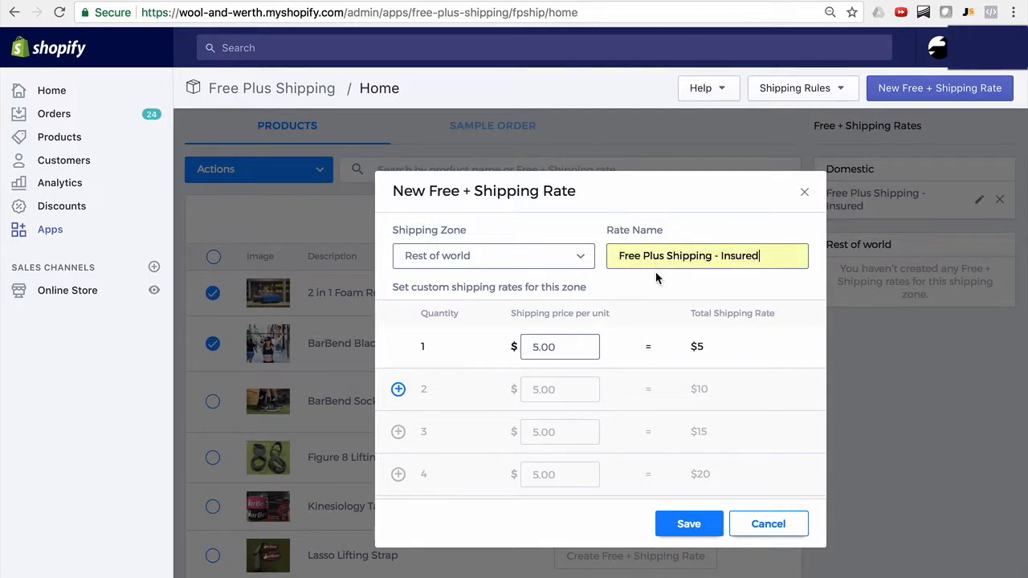
left_click(707, 533)
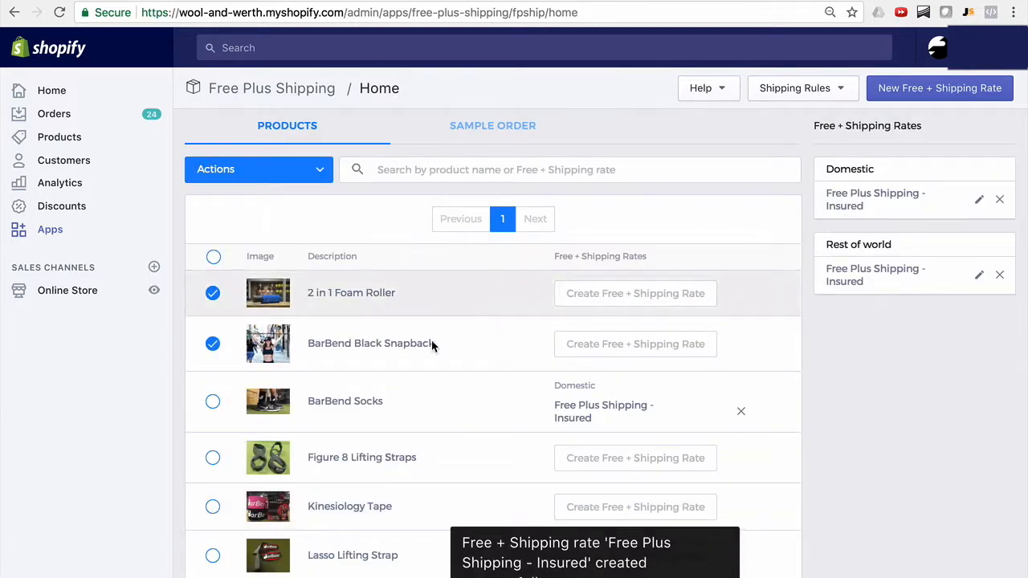
Deselect 2 in 1 Foam Roller and BarBend Black Snapback, and assign the Rest of world Free Plus Shipping - Insured rate to BarBend Socks.
left_click(213, 344)
left_click(214, 295)
left_click(213, 401)
left_click(291, 174)
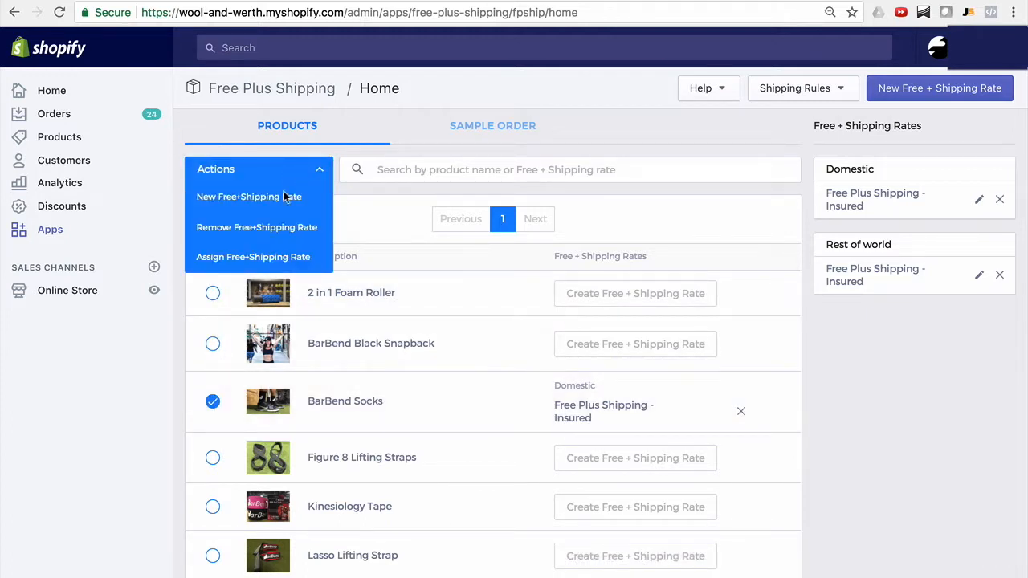
left_click(268, 257)
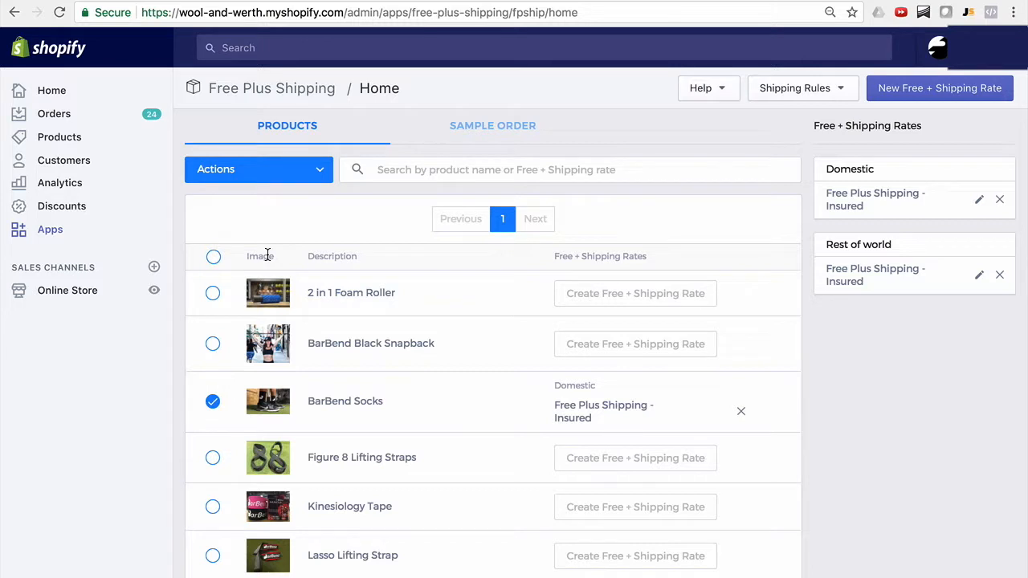
left_click(304, 173)
mouse_move(282, 259)
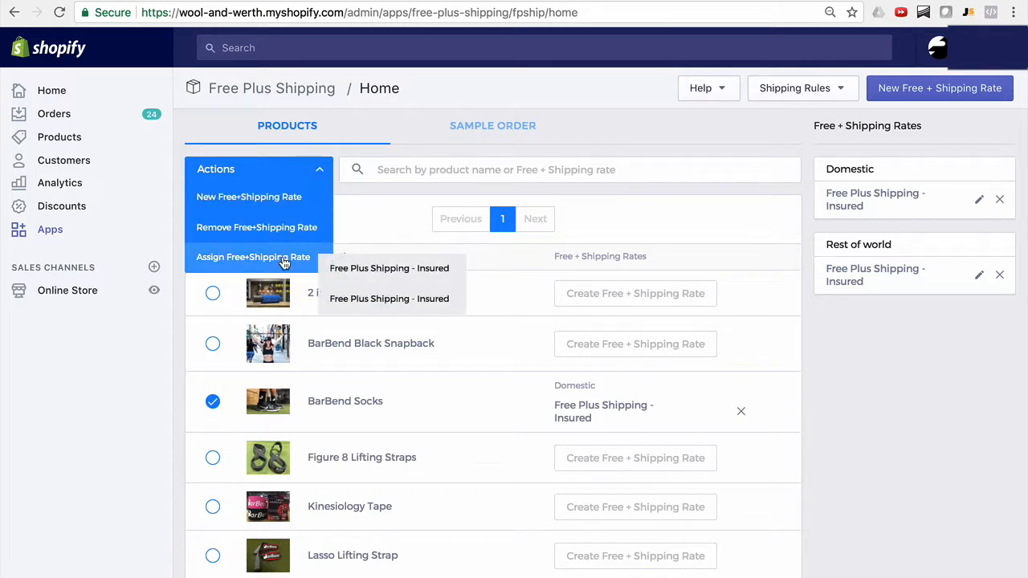
left_click(339, 299)
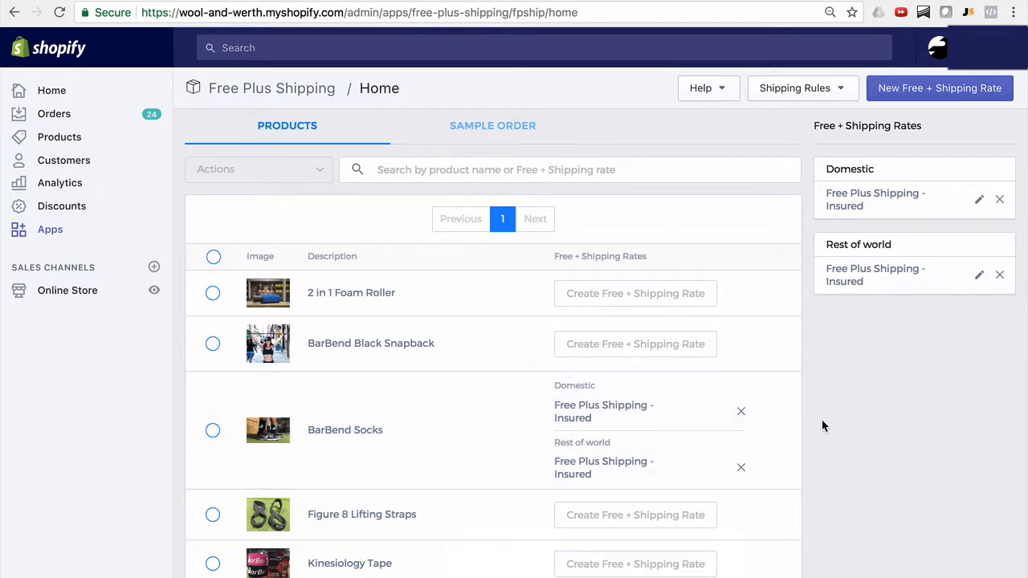
Add BarBend Socks to the sample order and set its quantity to 3.
left_click(515, 136)
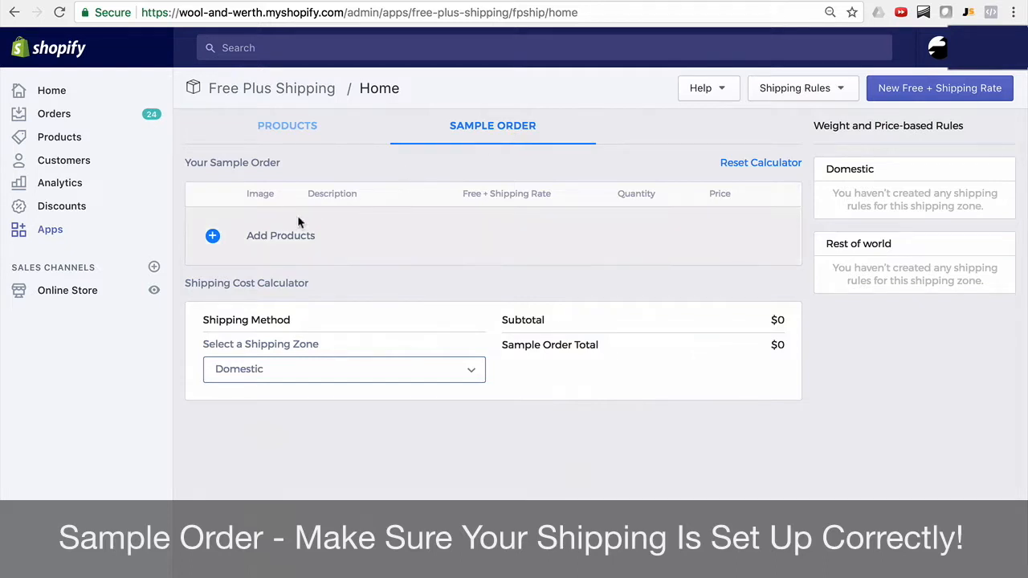
left_click(286, 233)
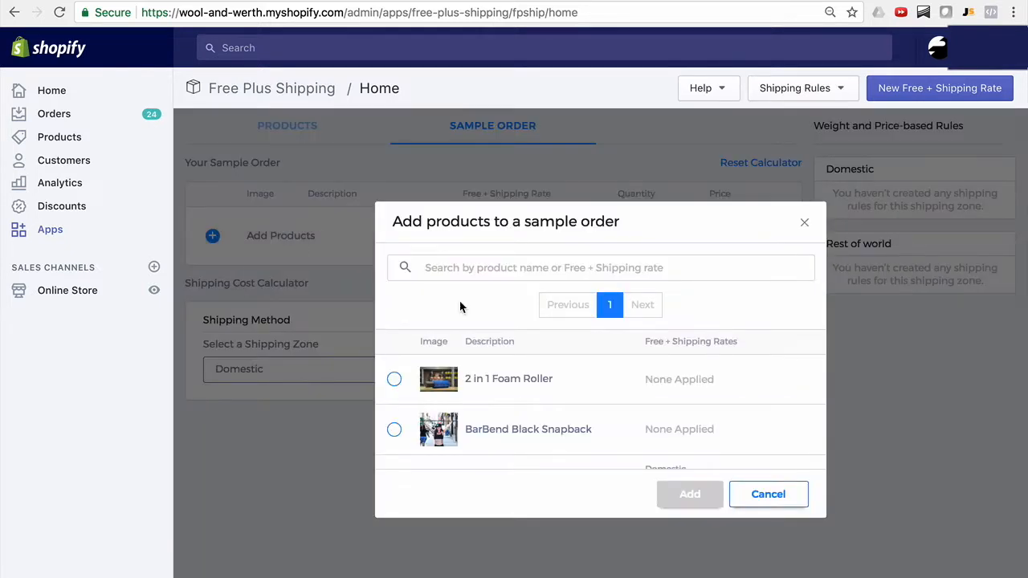
scroll(487, 360, "down", 3)
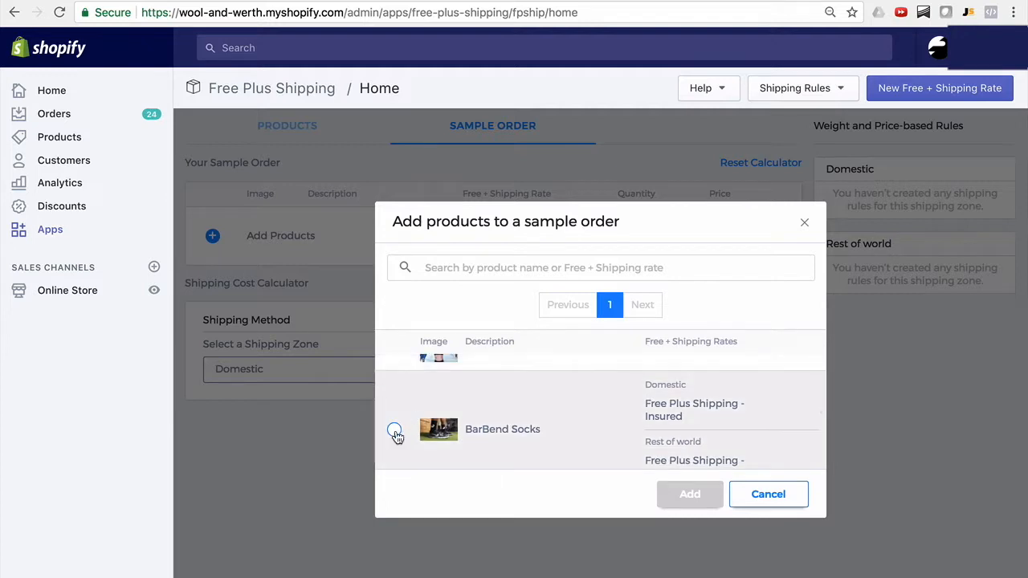
left_click(394, 430)
left_click(691, 494)
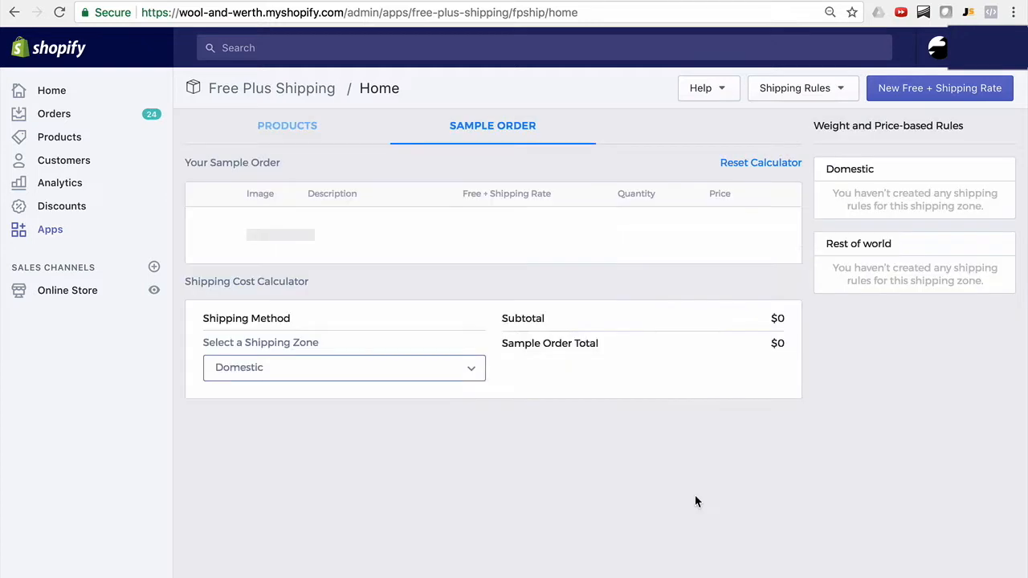
left_click_drag(643, 232, 622, 231)
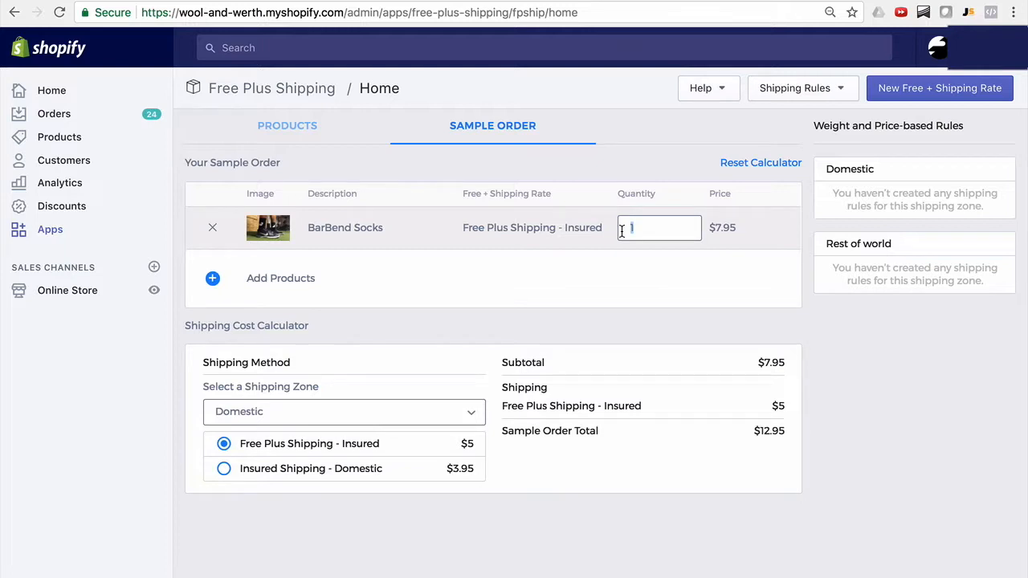
type("3")
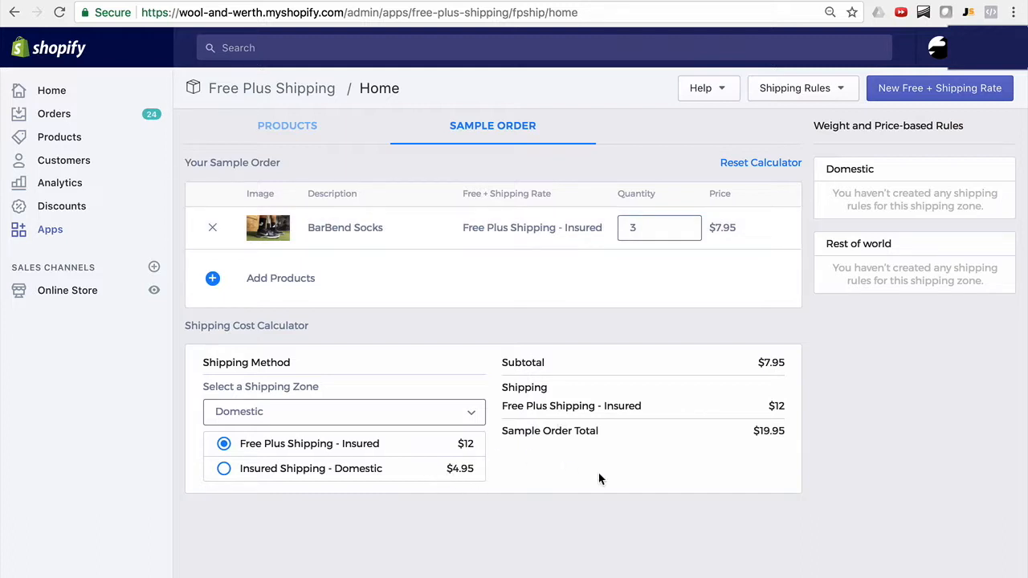
left_click(825, 97)
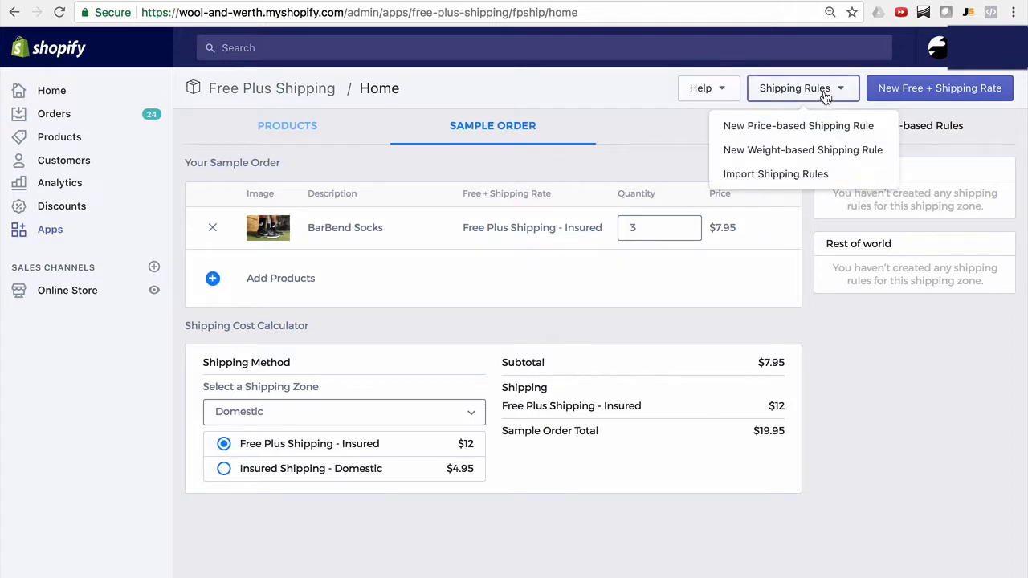
left_click(801, 128)
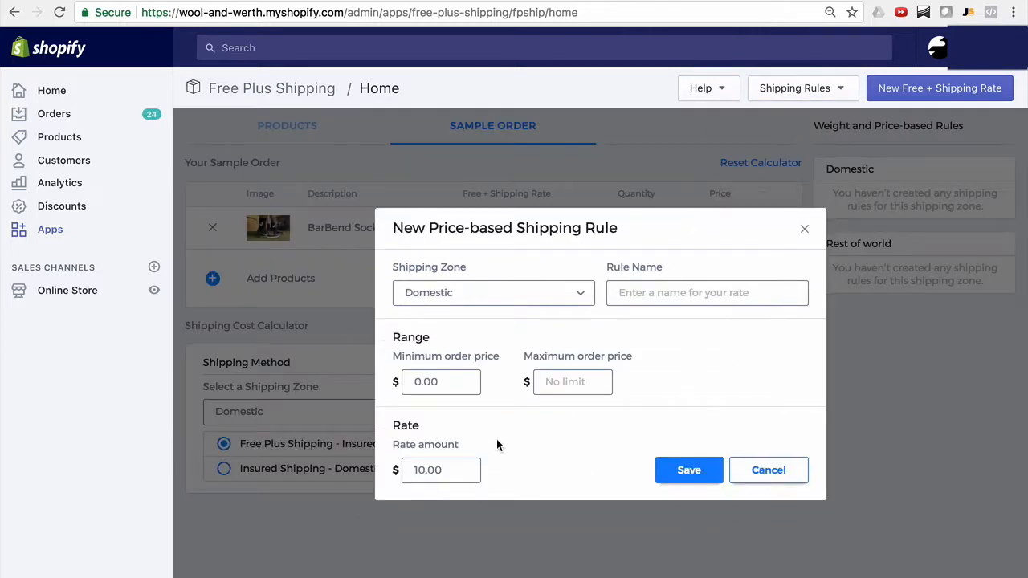
left_click(761, 472)
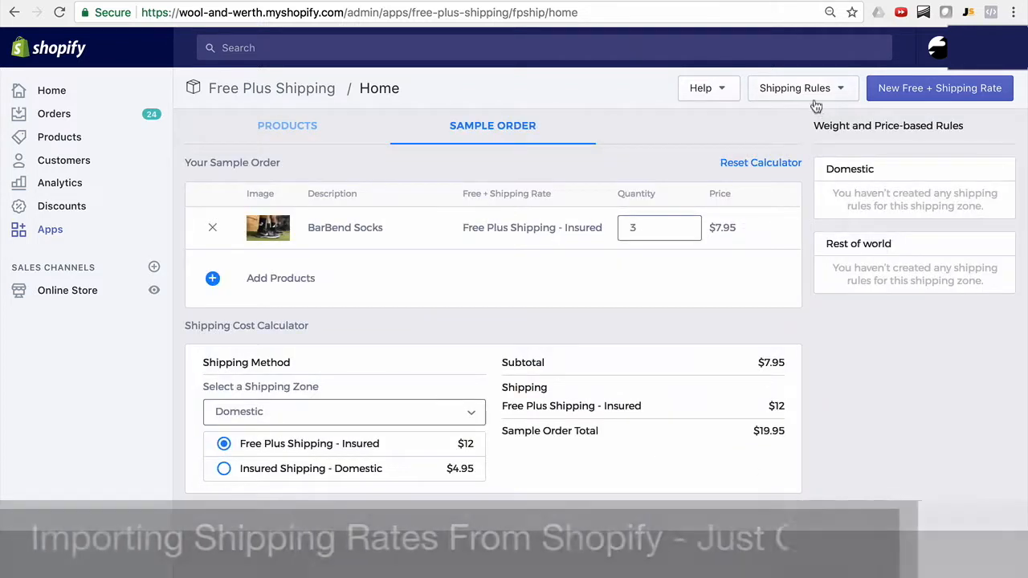
Import all the listed Insured Shipping rules for the Domestic and Rest of world zones from Shopify.
left_click(812, 100)
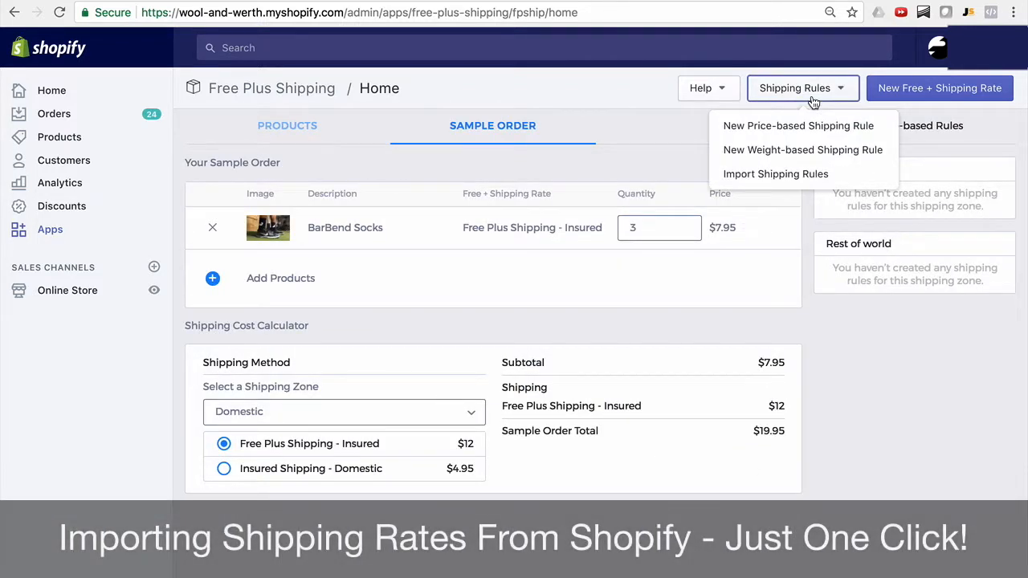
left_click(785, 178)
scroll(715, 290, "down", 1)
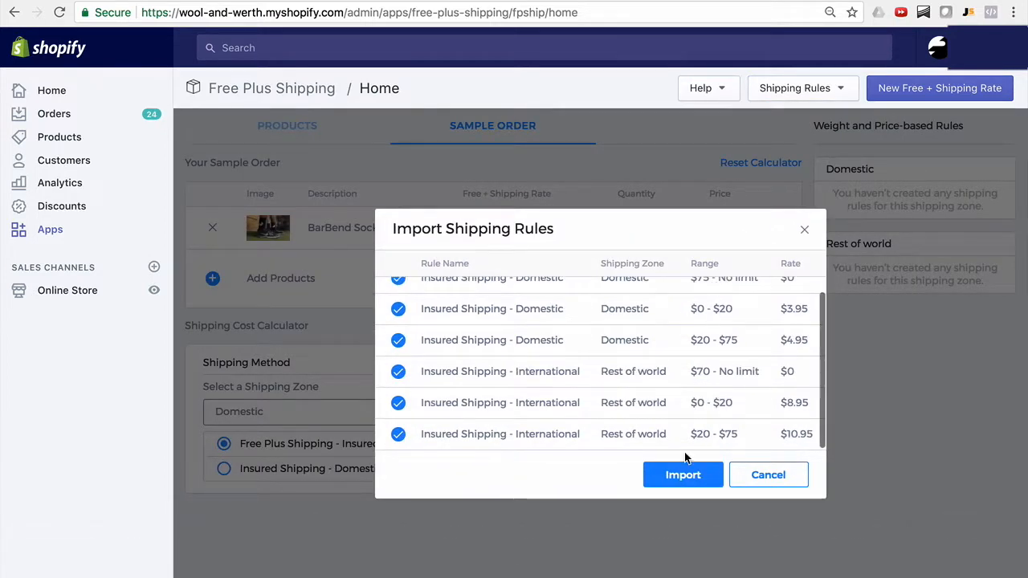
left_click(683, 475)
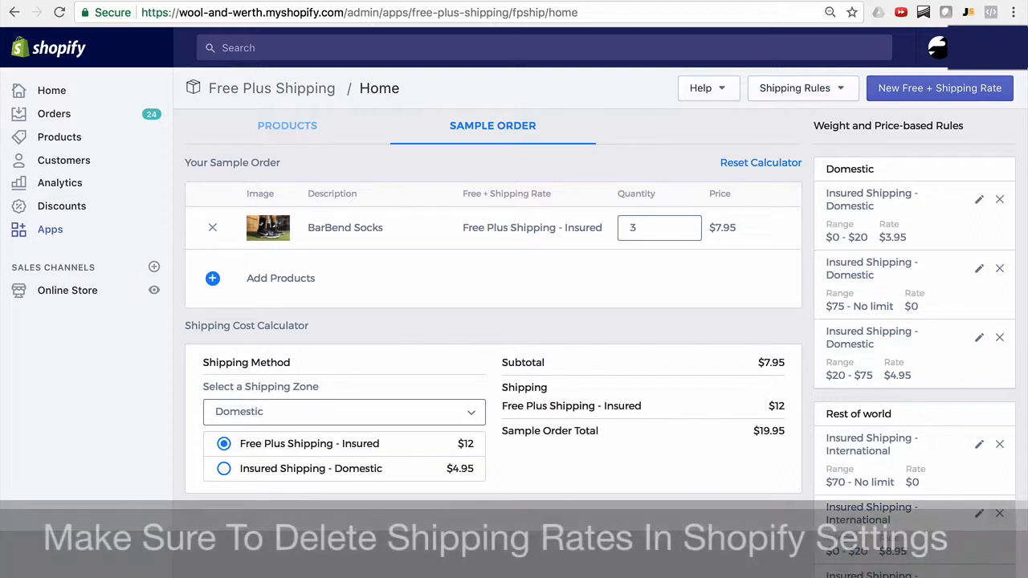
In the store's shipping settings, delete all three Insured Shipping - Domestic price based rates from the Domestic zone and save it.
left_click(54, 560)
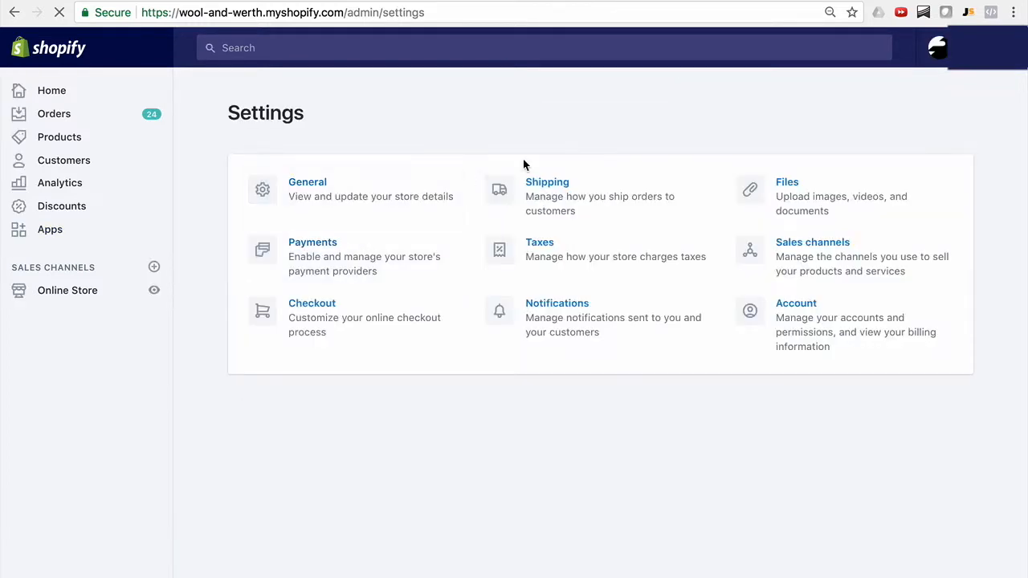
left_click(553, 189)
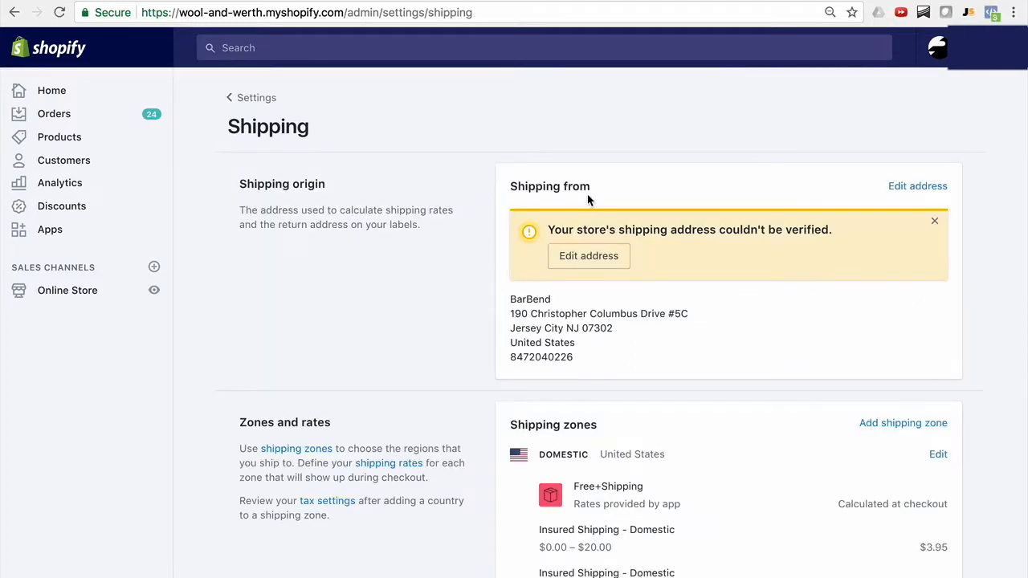
scroll(696, 256, "down", 4)
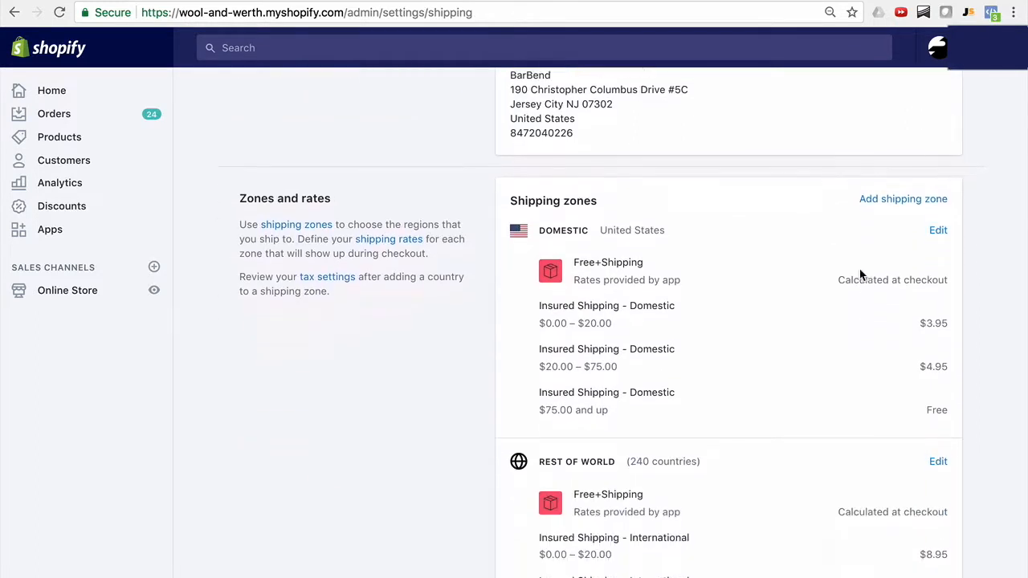
left_click(938, 197)
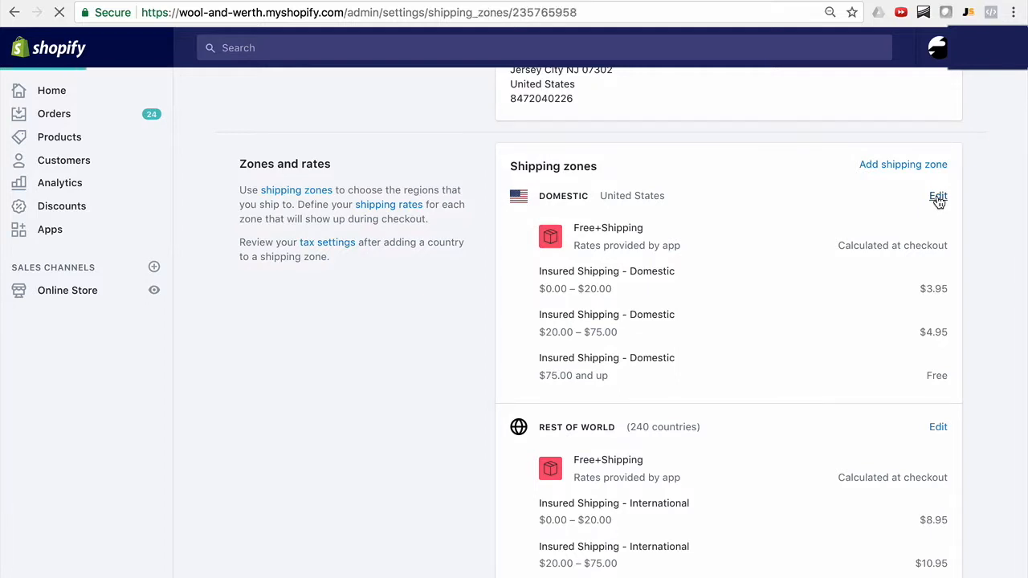
scroll(861, 202, "down", 2)
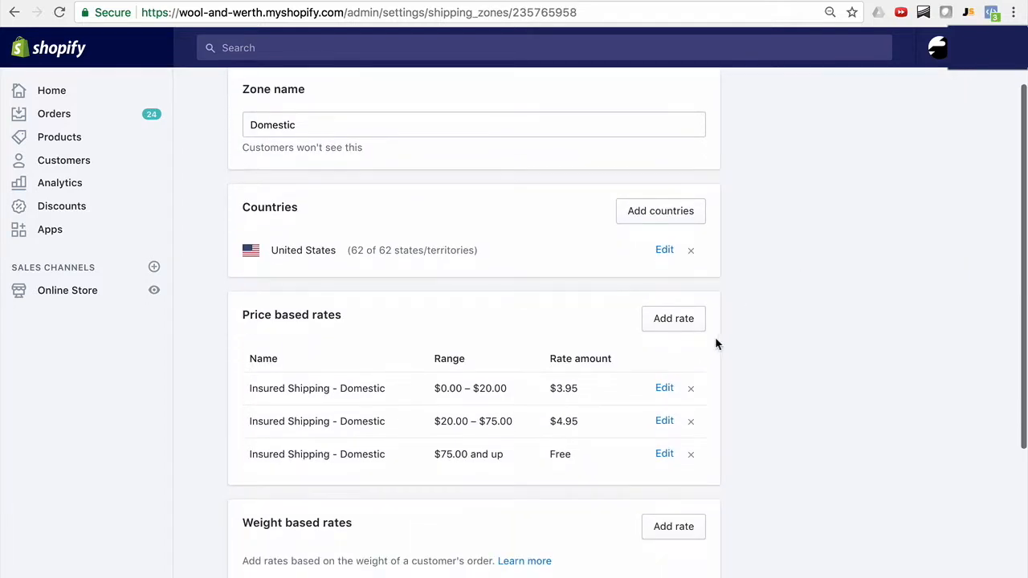
left_click(694, 390)
left_click(694, 391)
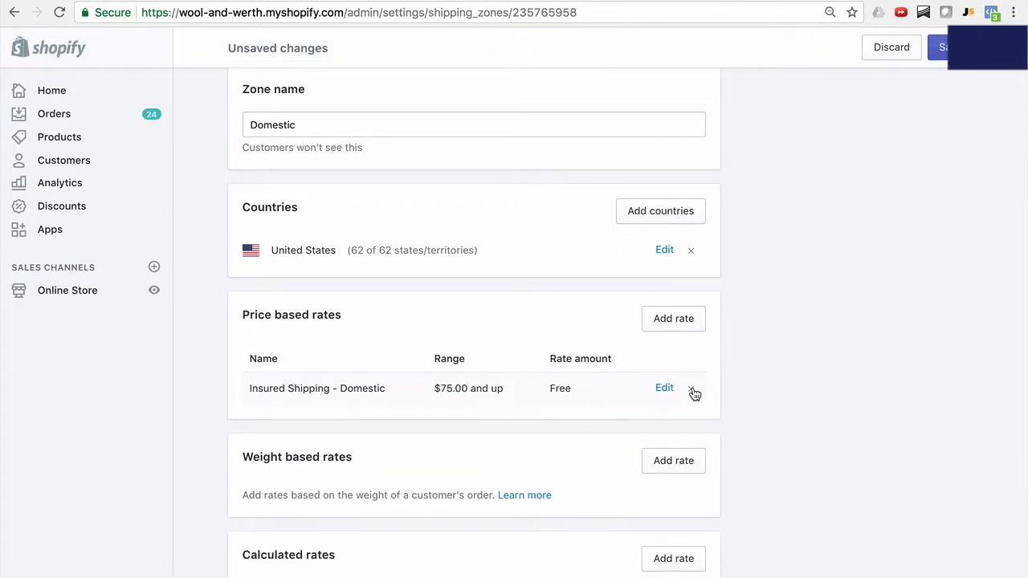
left_click(693, 390)
scroll(739, 370, "down", 2)
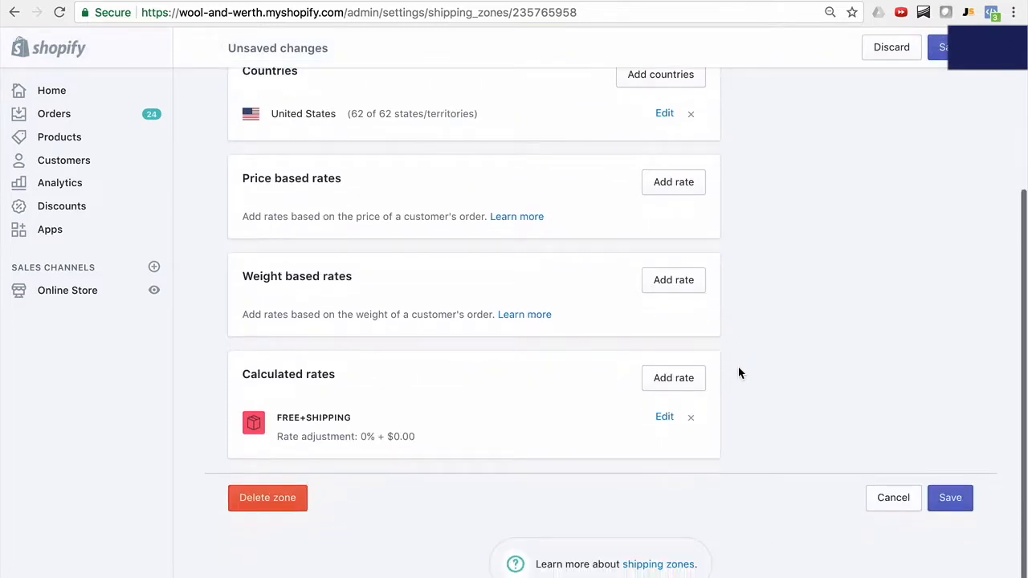
scroll(739, 370, "up", 3)
left_click(946, 53)
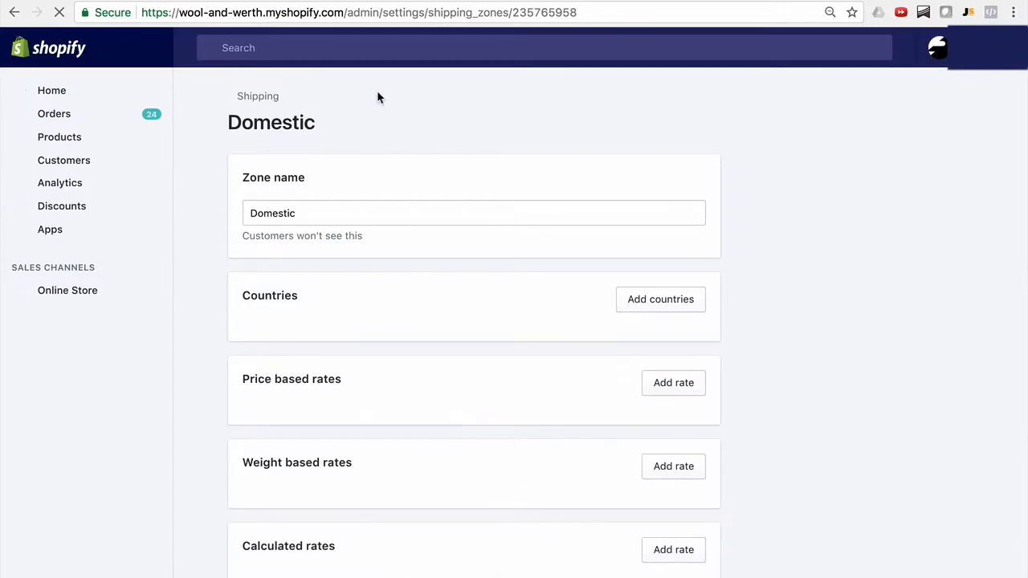
Delete all three Insured Shipping - International price based rates from the Rest of world zone and save it.
left_click(253, 99)
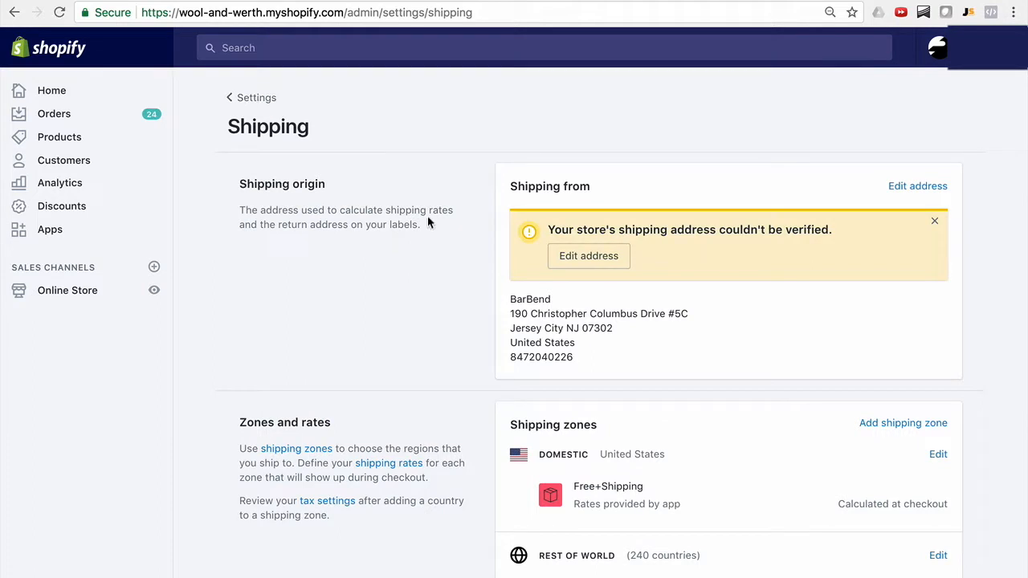
scroll(428, 217, "down", 5)
left_click(939, 297)
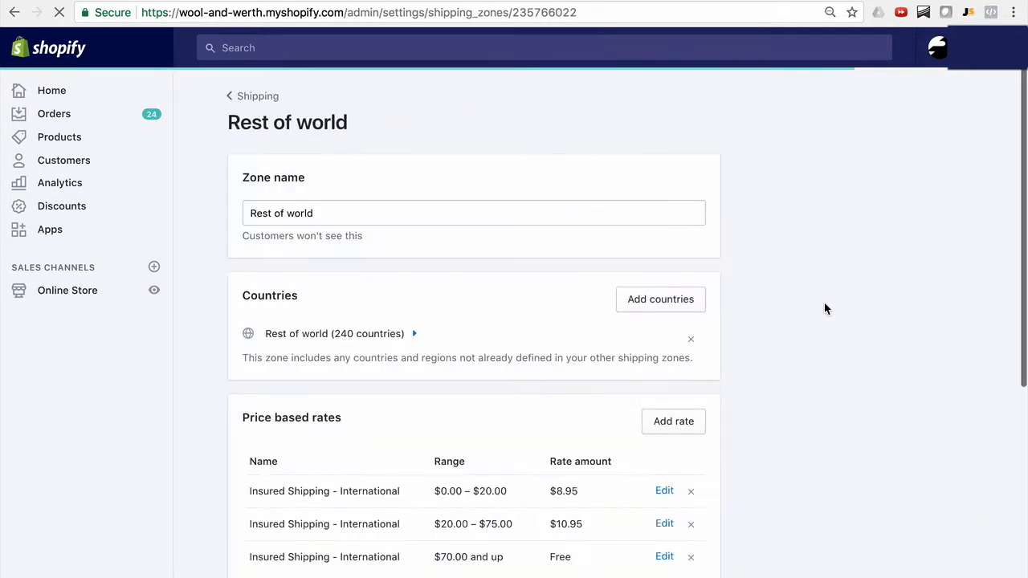
scroll(824, 302, "down", 1)
left_click(691, 390)
left_click(691, 389)
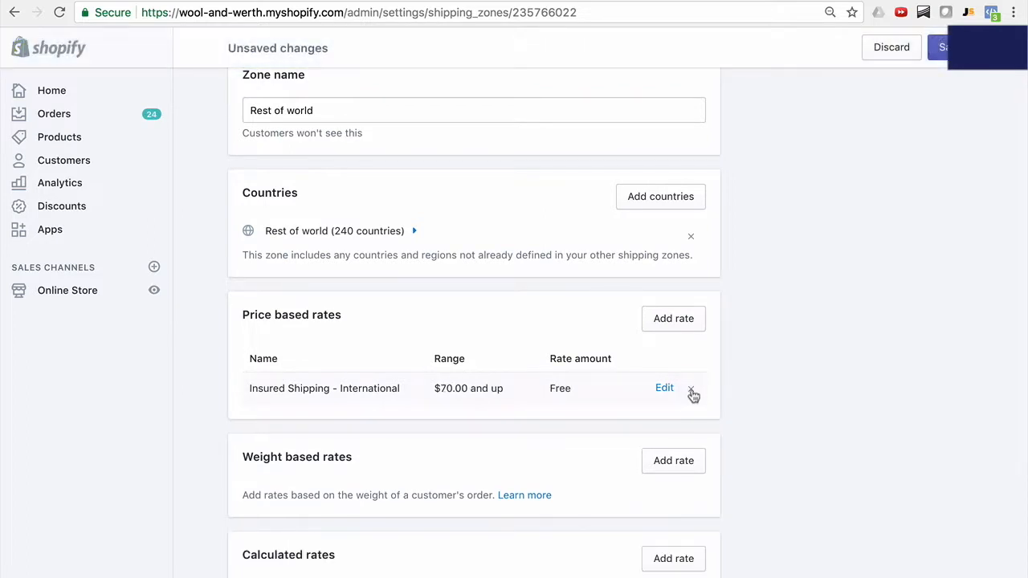
left_click(691, 391)
left_click(940, 47)
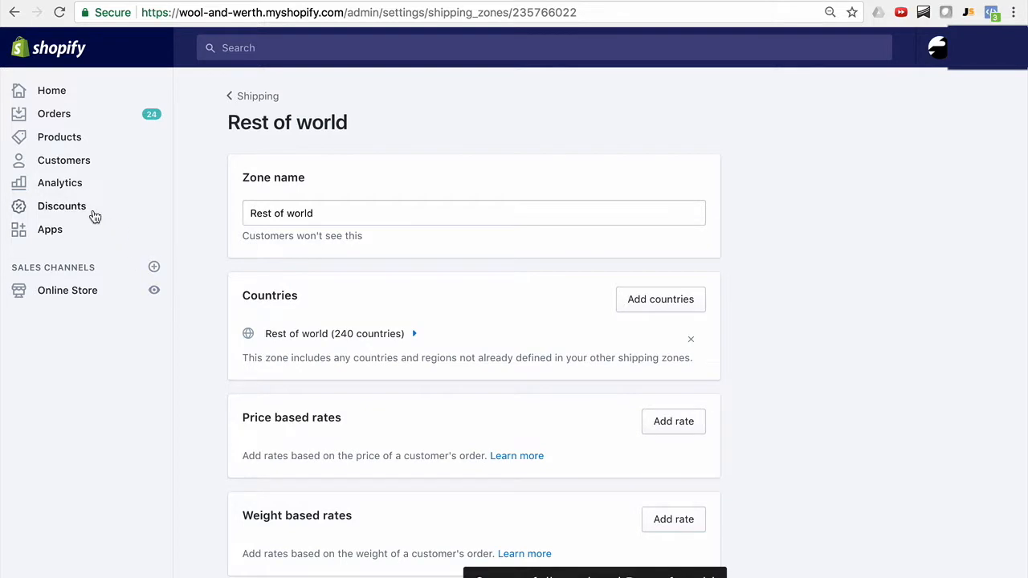
Reopen the Free Plus Shipping app and review the weight and price-based rules alongside the sample order.
left_click(14, 16)
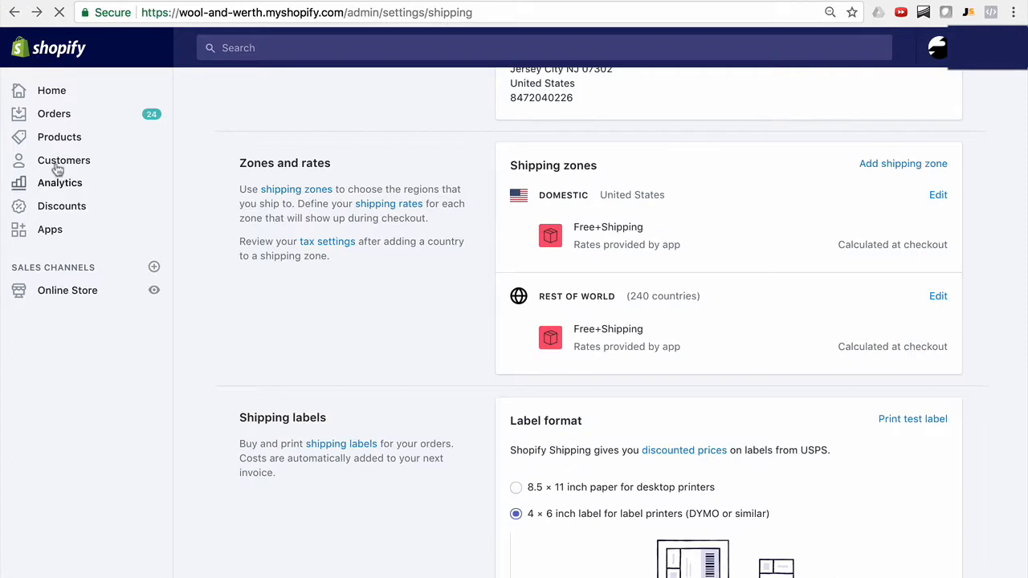
left_click(61, 232)
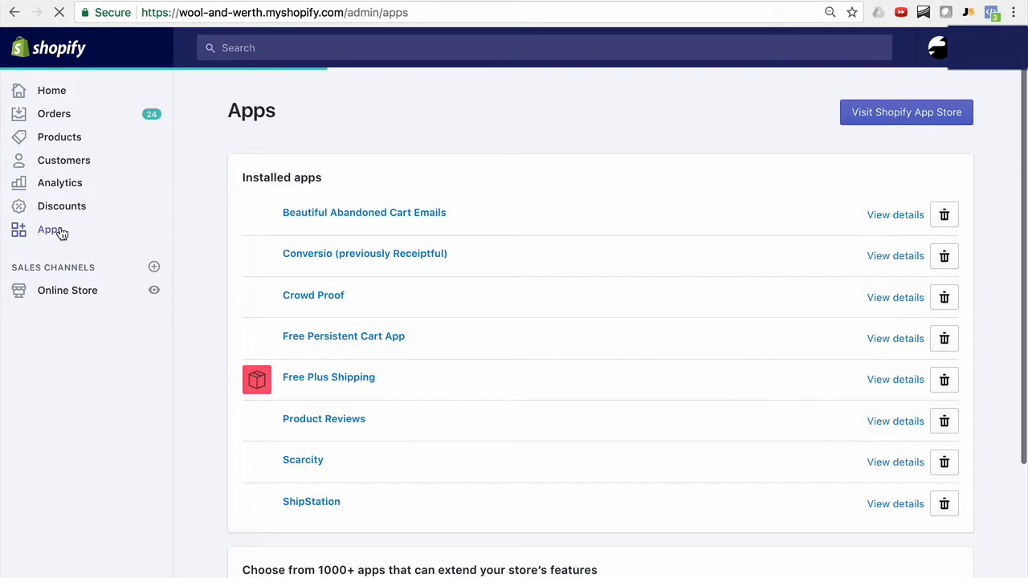
left_click(312, 380)
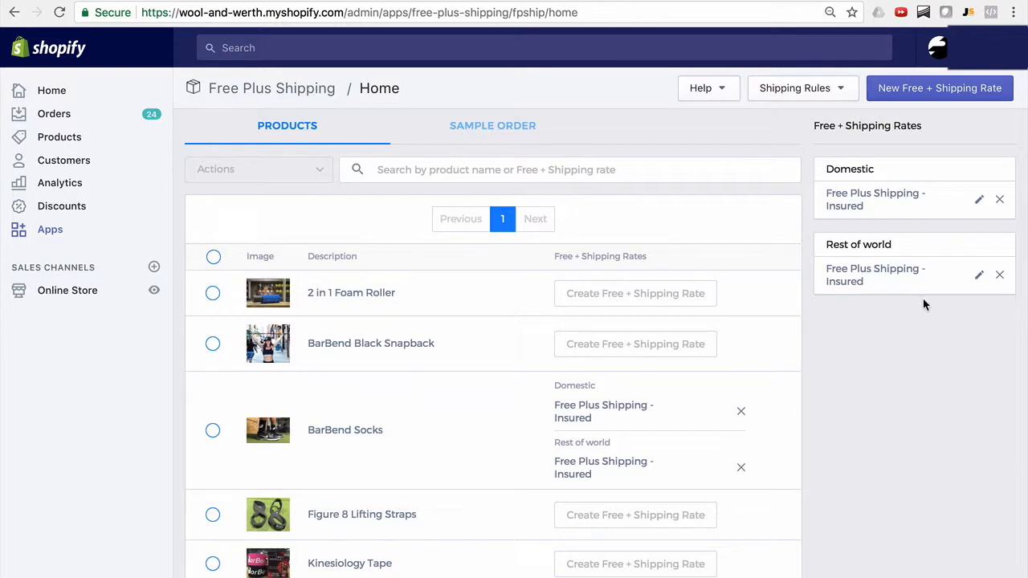
left_click(500, 132)
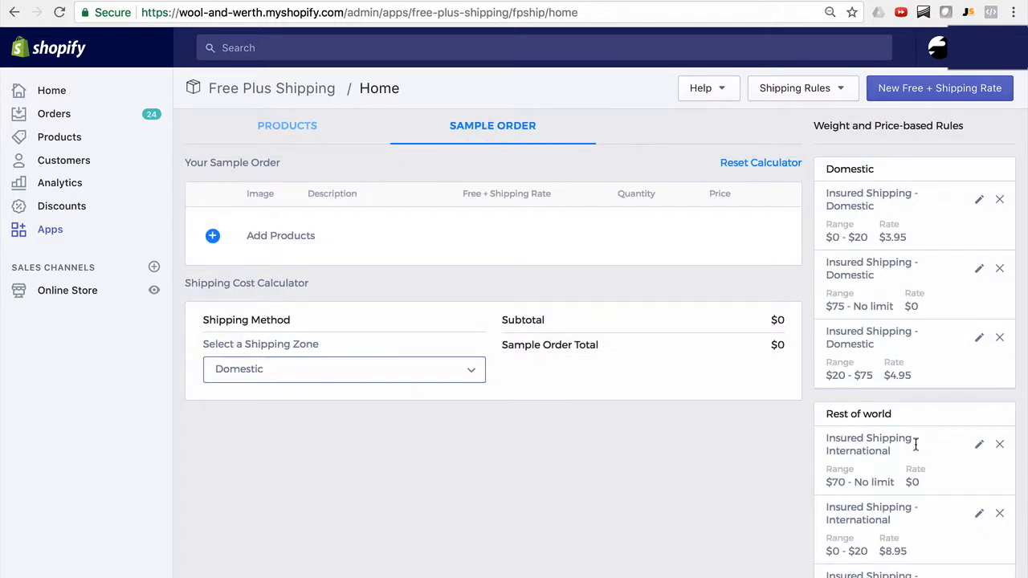
scroll(915, 446, "down", 1)
scroll(918, 530, "up", 1)
scroll(899, 193, "down", 1)
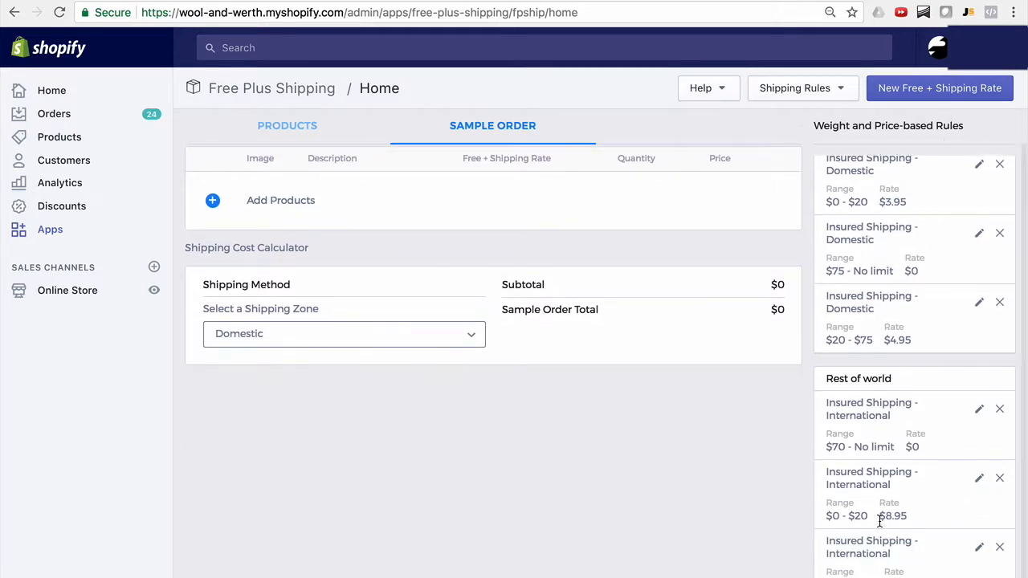
scroll(879, 517, "up", 1)
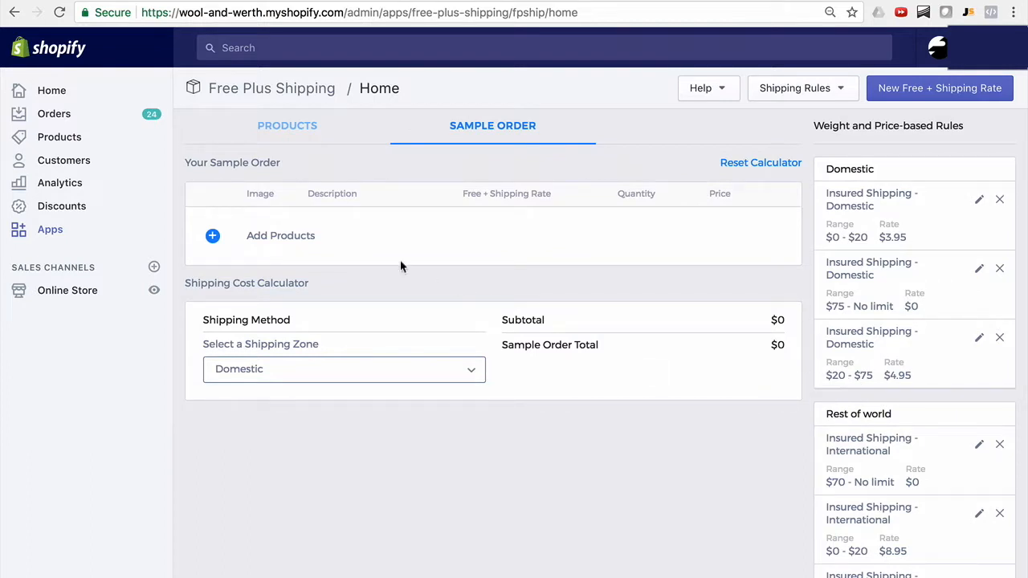
Add BarBend Socks to the empty sample order and set its quantity to 2.
left_click(290, 241)
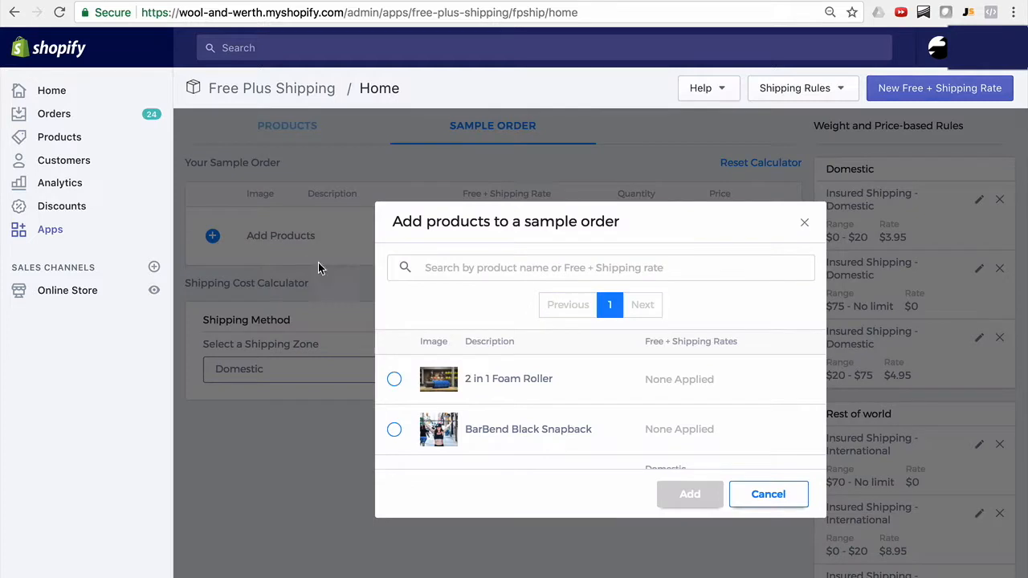
scroll(530, 374, "down", 3)
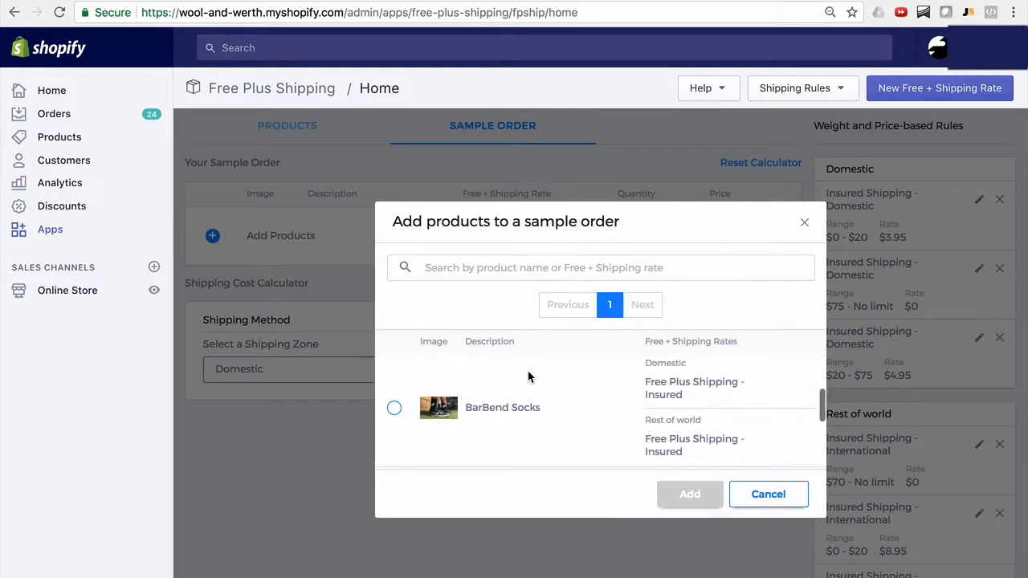
left_click(393, 409)
left_click(689, 493)
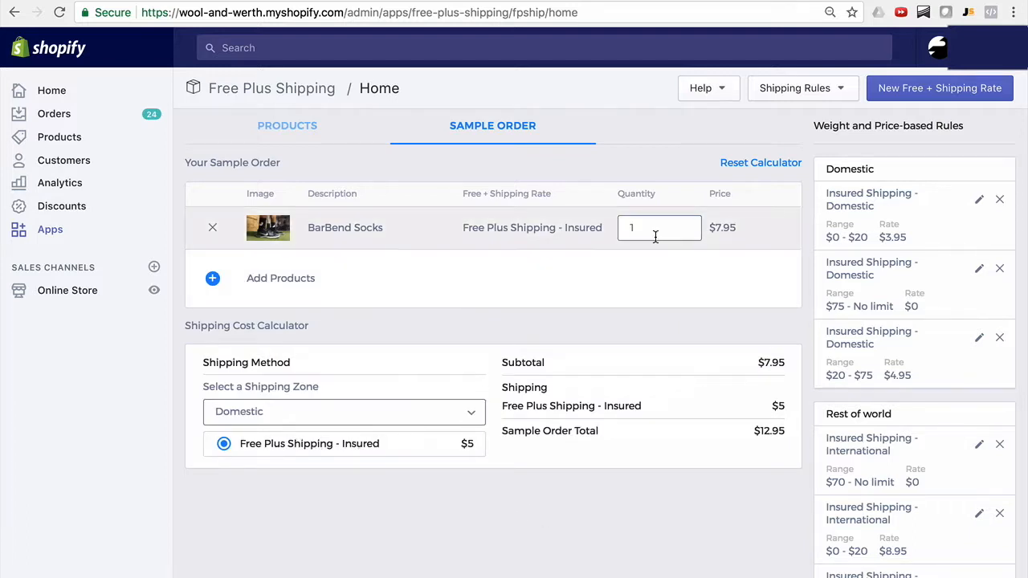
key("BackSpace")
type("2")
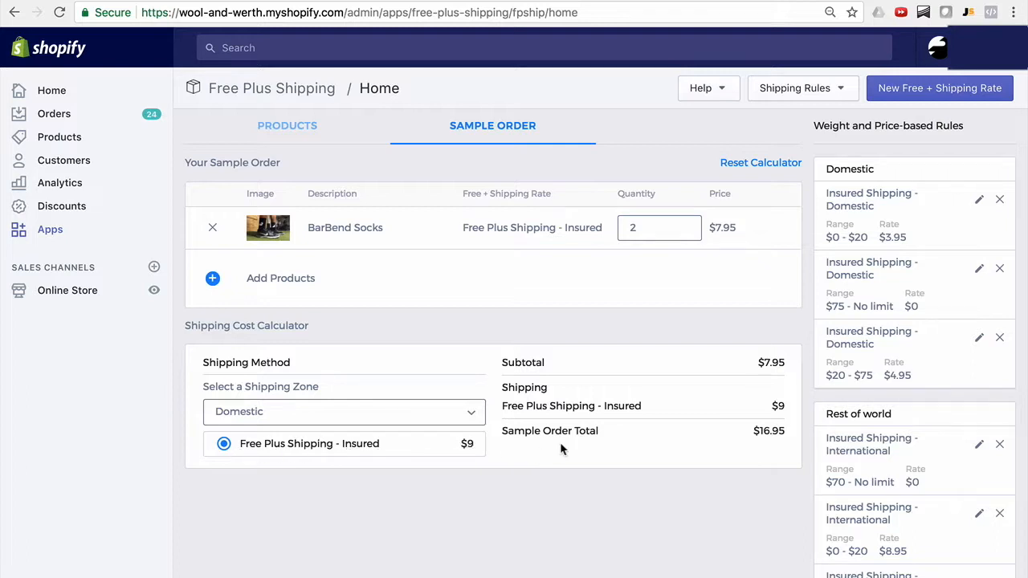
Add 2 in 1 Foam Roller and BarBend Black Snapback to the sample order and review the combined Domestic shipping cost.
left_click(289, 284)
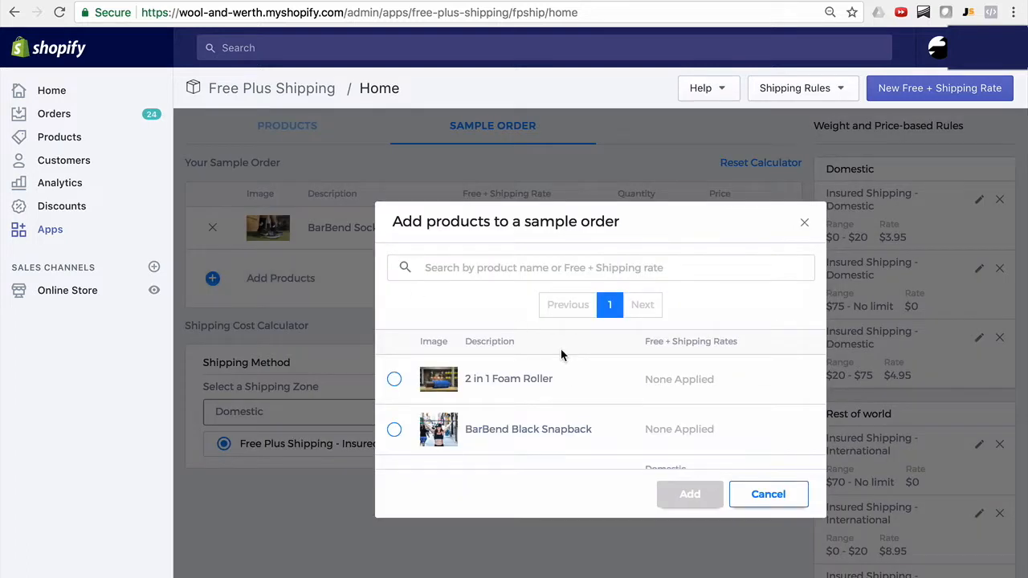
scroll(514, 381, "down", 5)
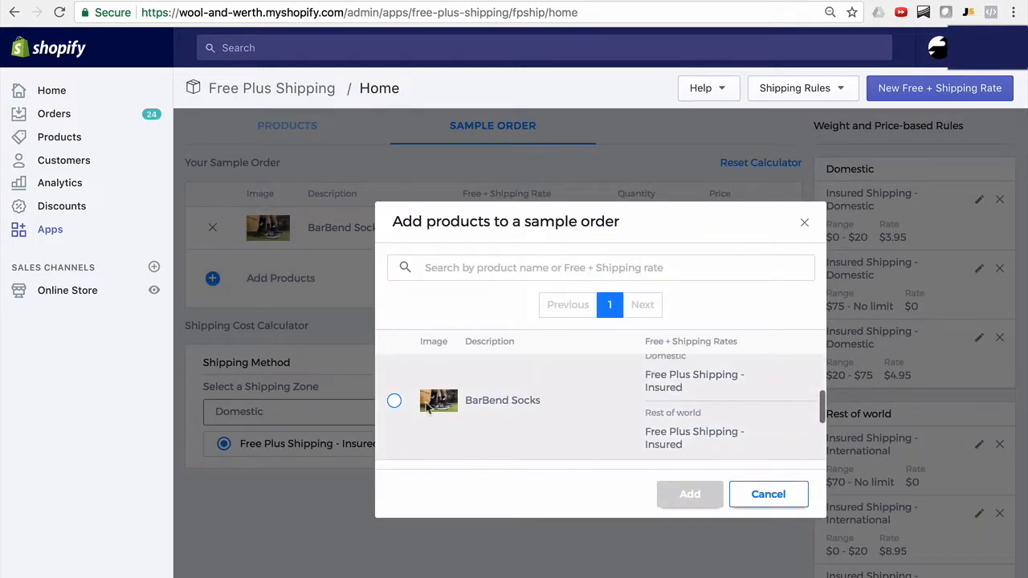
scroll(399, 394, "up", 3)
left_click(396, 392)
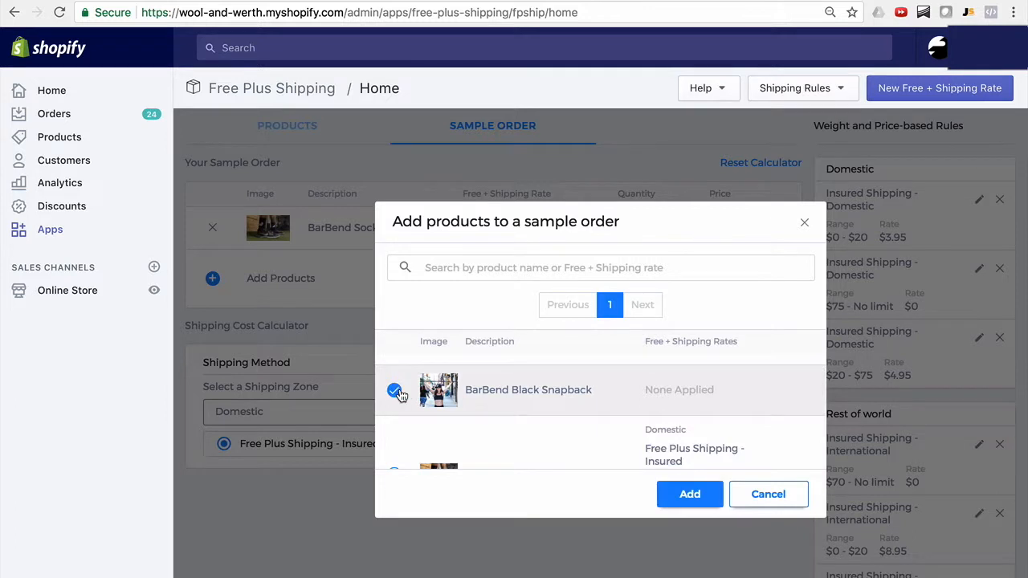
scroll(399, 392, "up", 2)
left_click(394, 376)
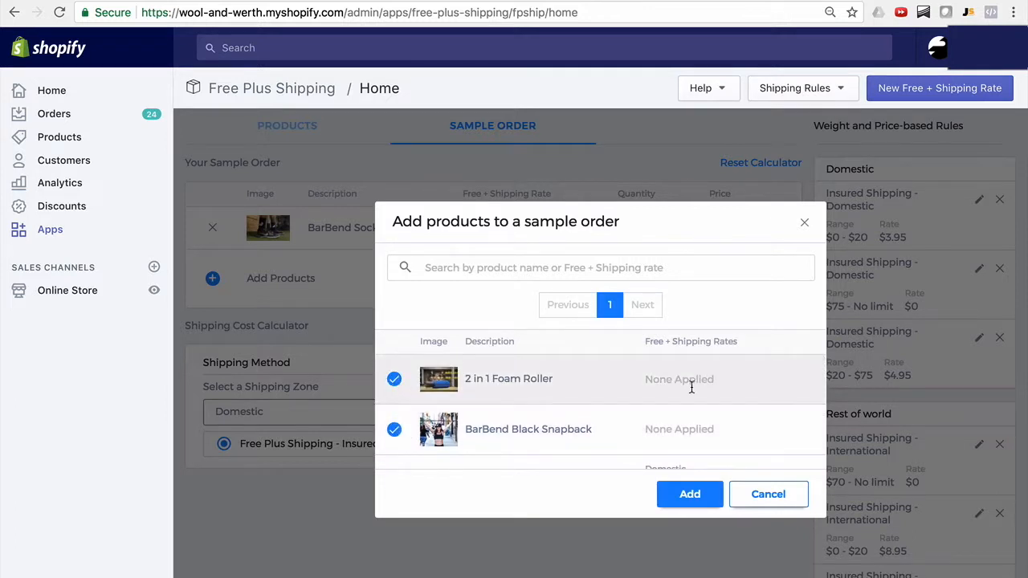
scroll(699, 392, "down", 1)
scroll(700, 386, "down", 1)
left_click(689, 495)
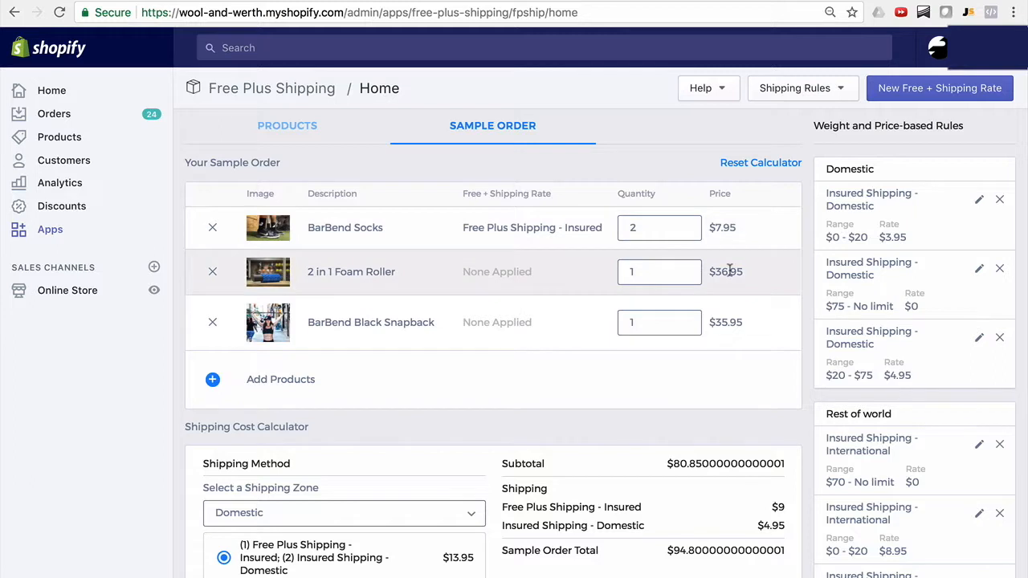
scroll(732, 299, "down", 1)
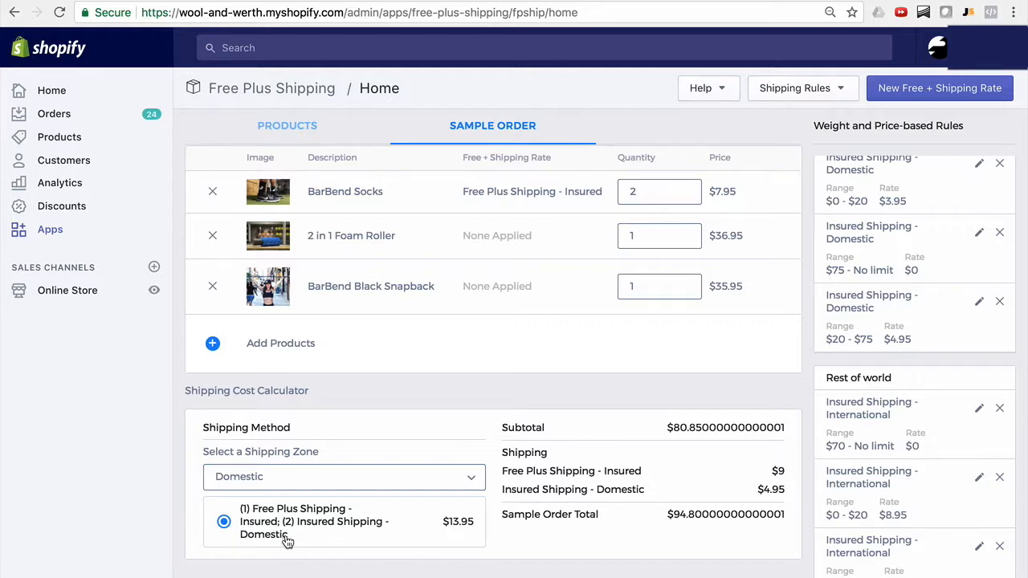
scroll(488, 493, "up", 1)
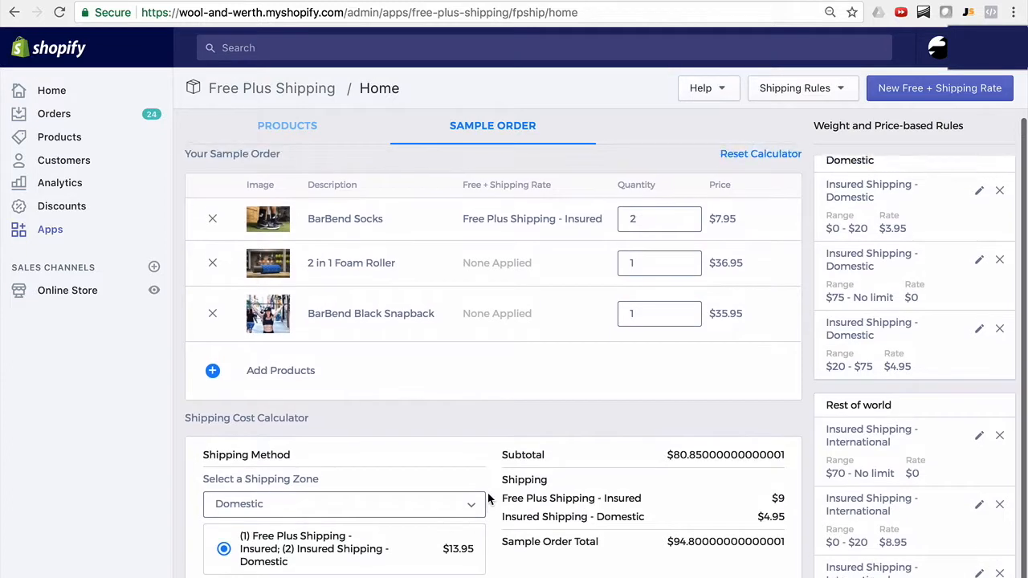
scroll(488, 492, "down", 1)
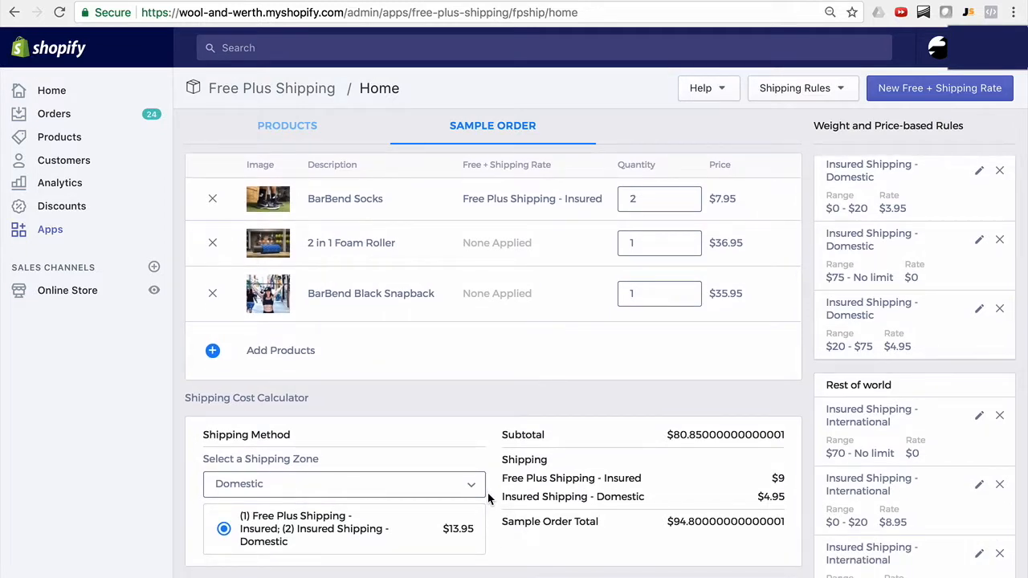
scroll(488, 494, "up", 1)
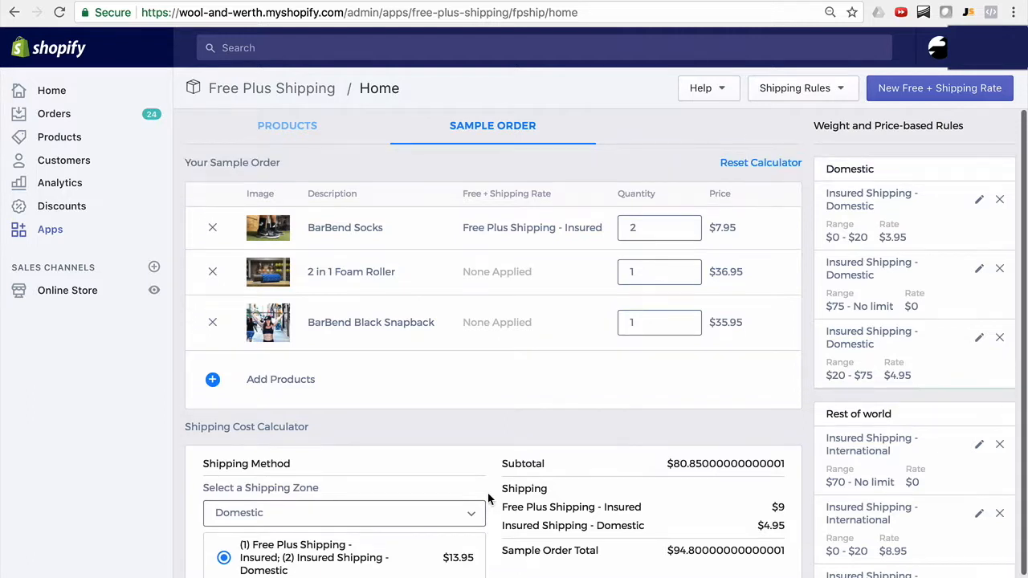
scroll(519, 426, "down", 1)
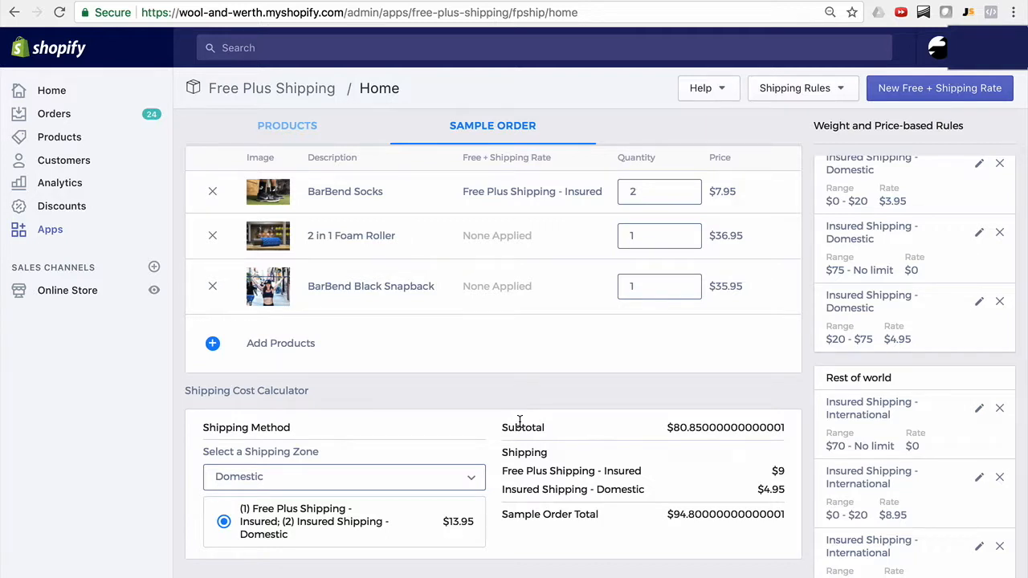
scroll(520, 422, "up", 1)
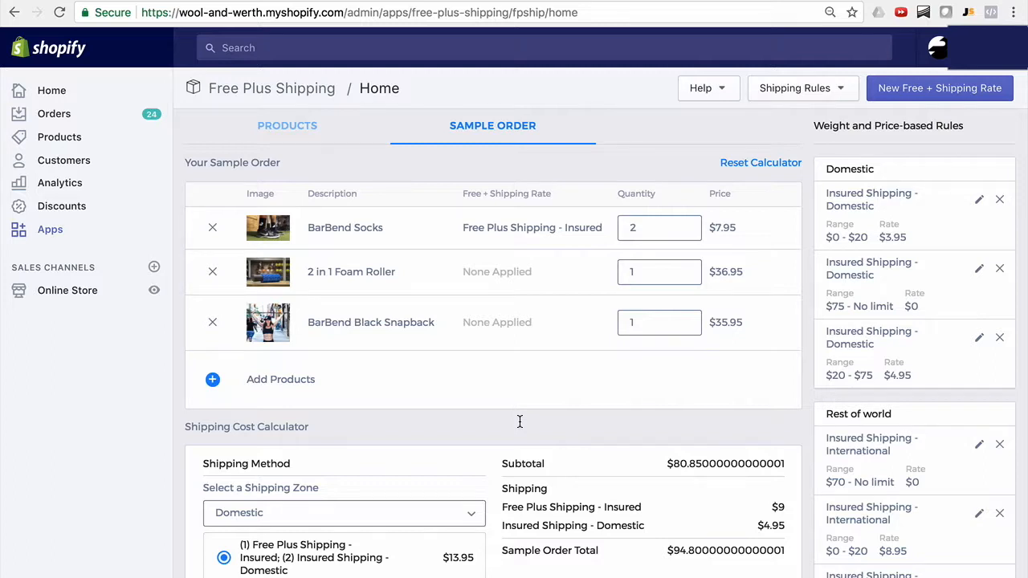
left_click(811, 99)
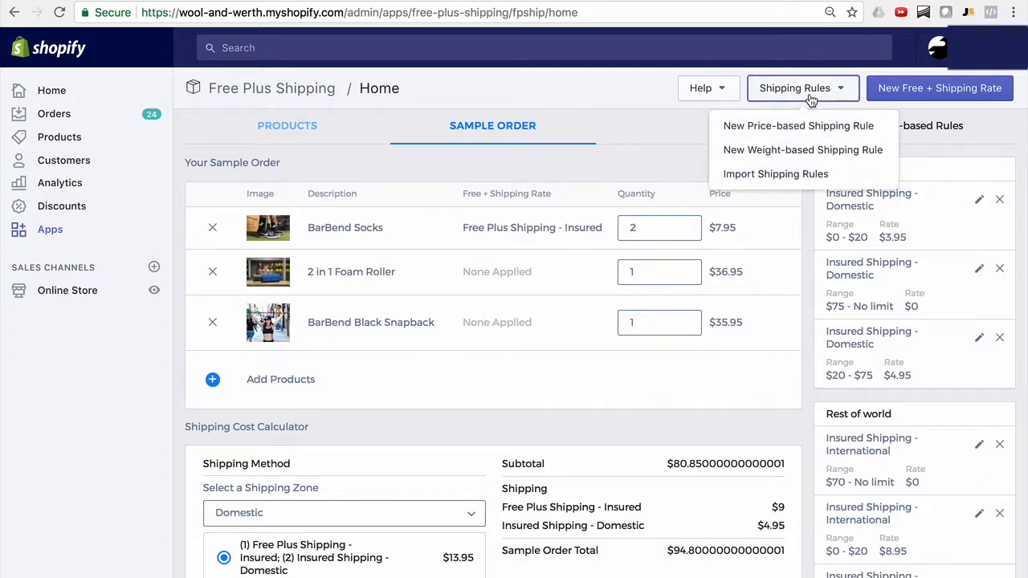
left_click(730, 93)
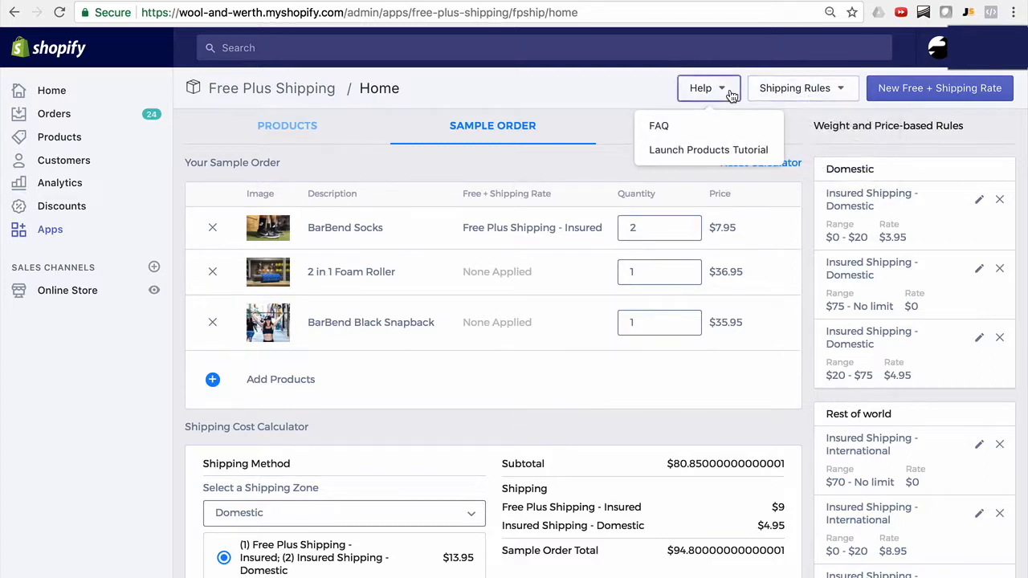
left_click(805, 217)
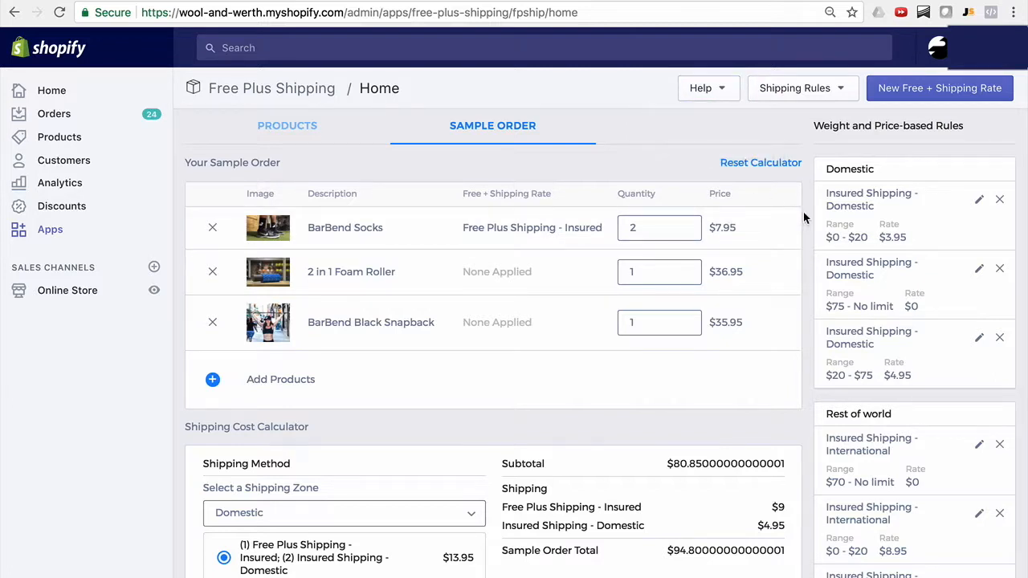